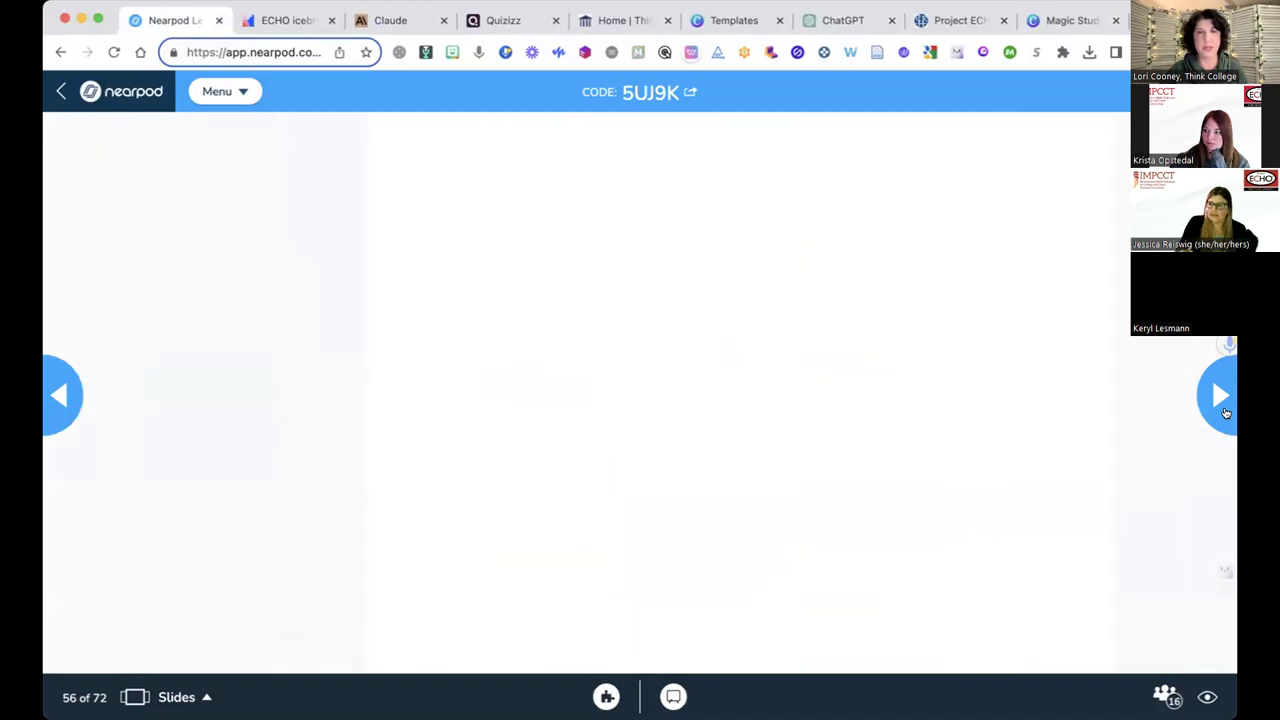
Advance the Nearpod lesson to the Magic Design activity and switch to Canva's Magic Studio page.
click(1224, 410)
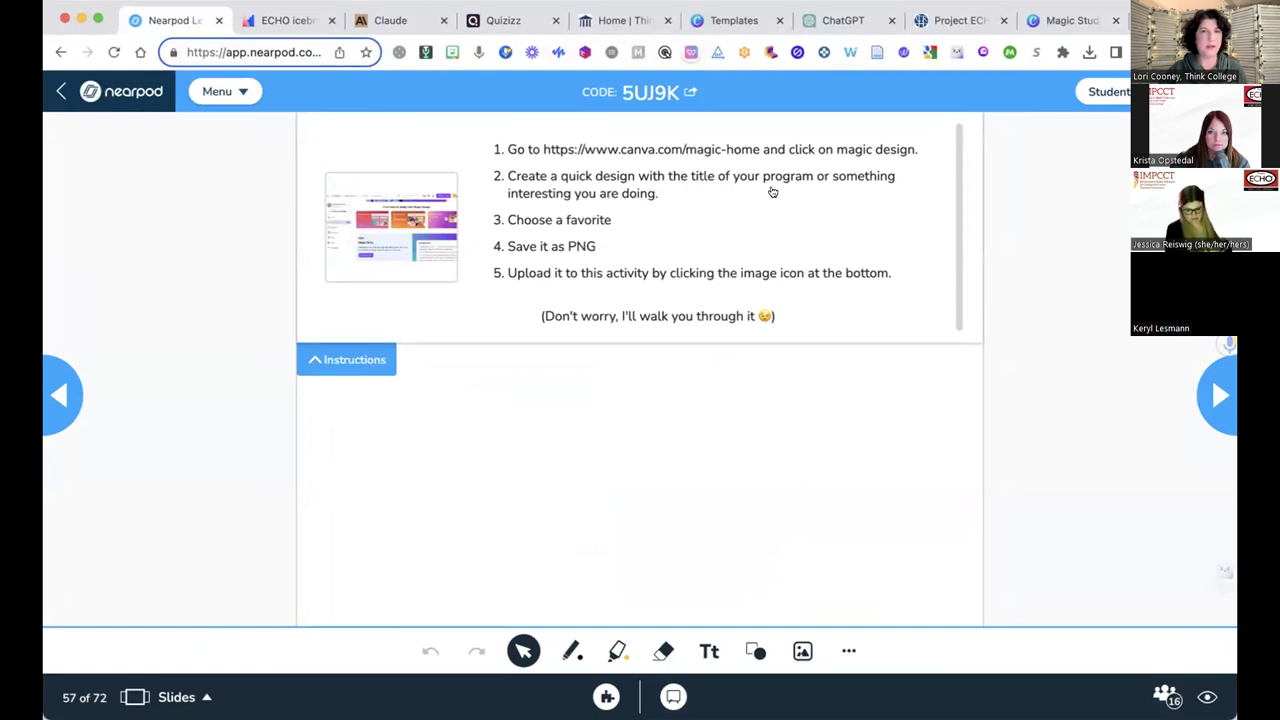
click(1043, 20)
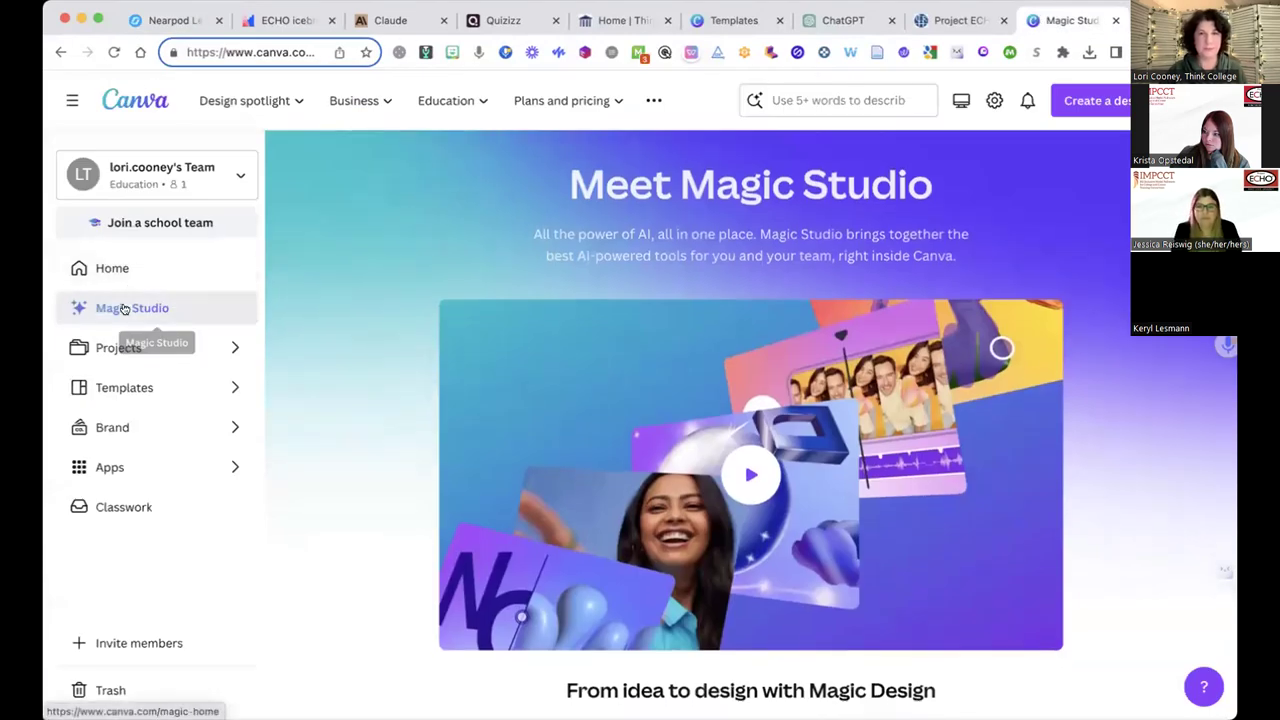
scroll(723, 364, down, 4)
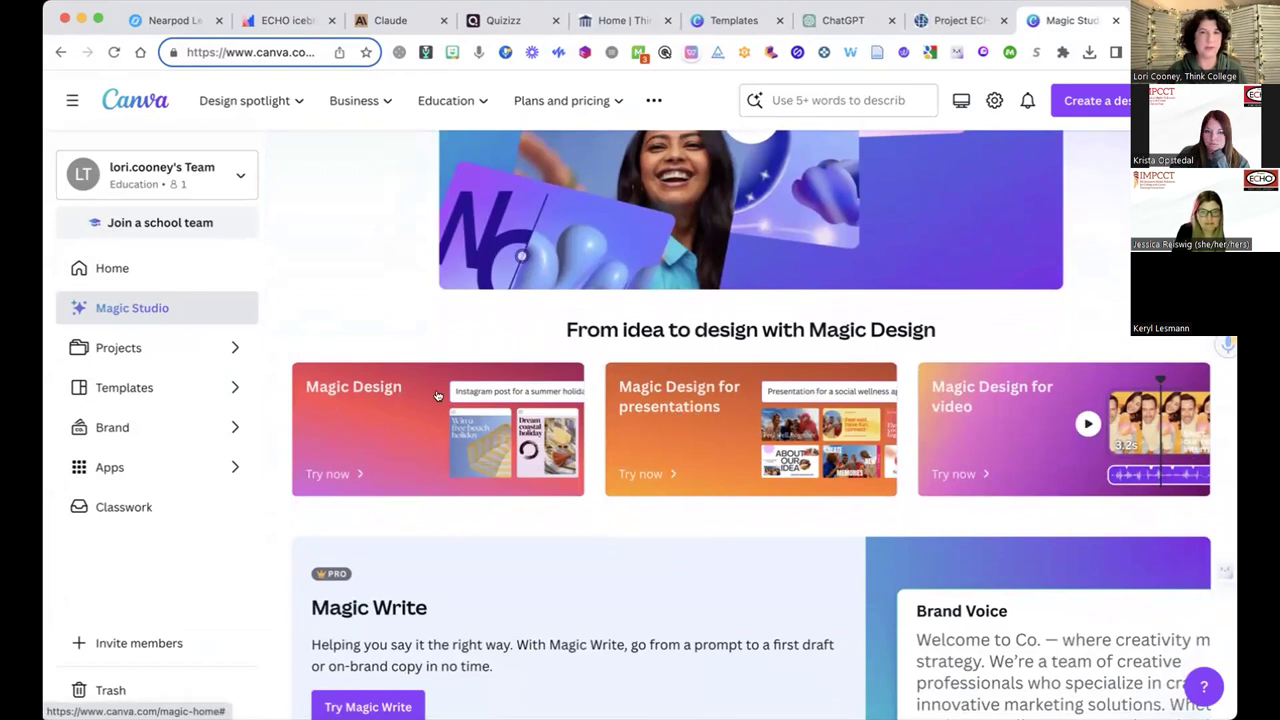
Try Magic Design with the recent search prompt on UDL, multiple means of representation, inclusive higher education and technology.
click(403, 390)
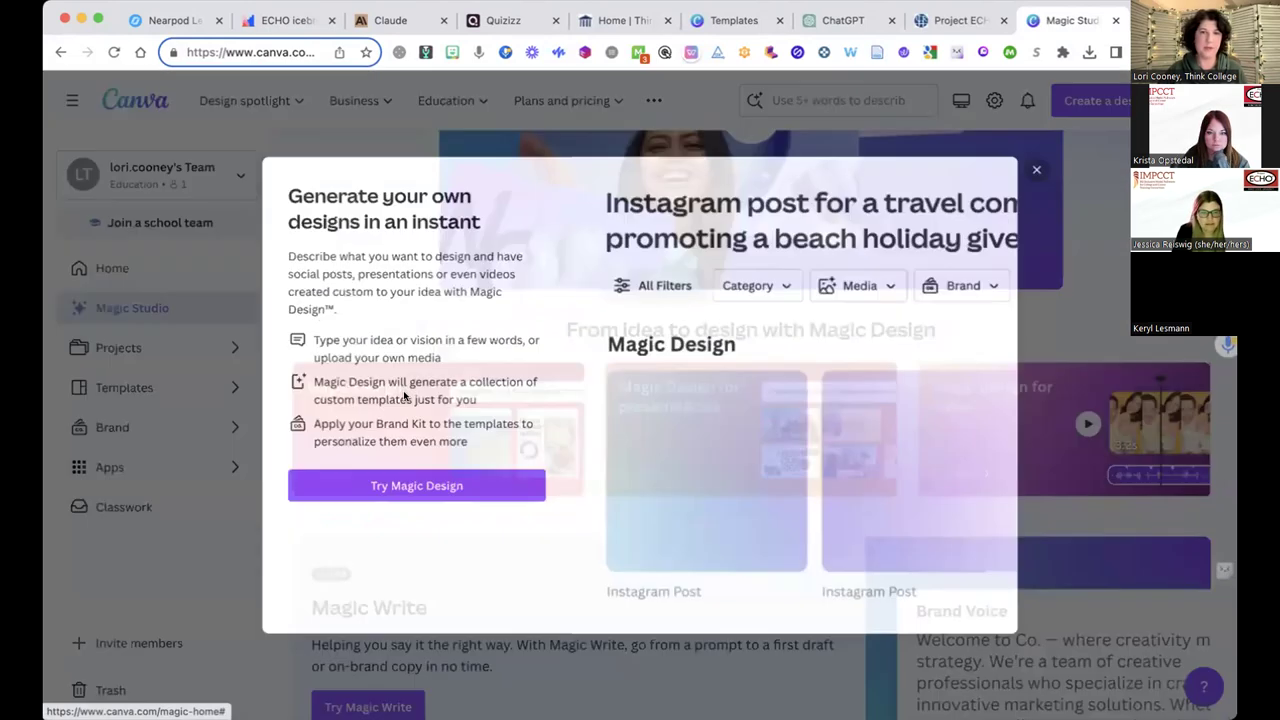
click(372, 488)
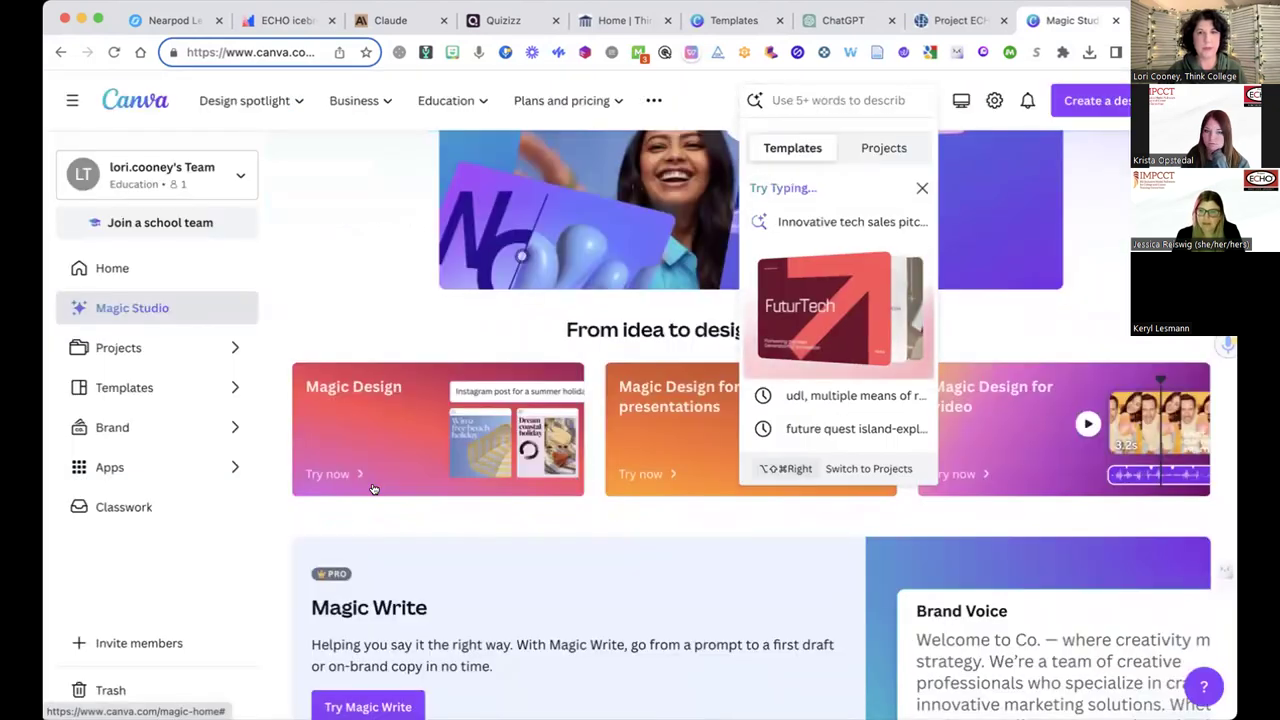
click(338, 474)
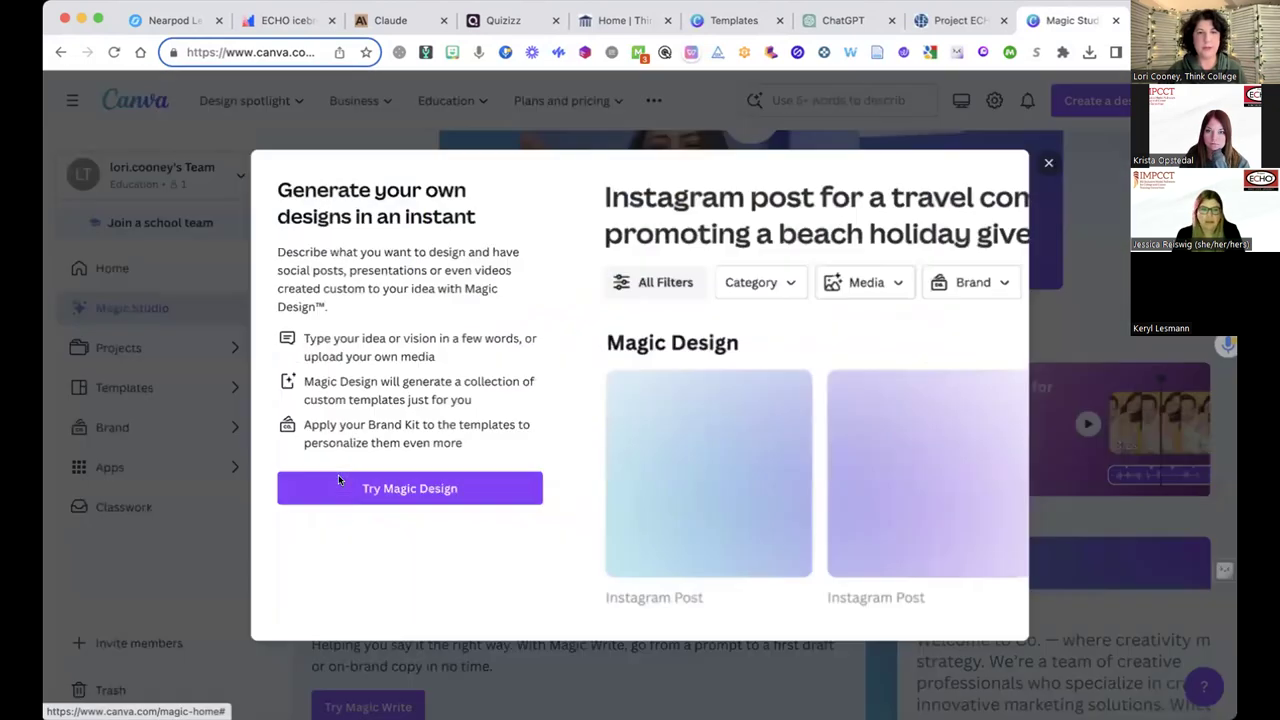
click(409, 486)
click(802, 100)
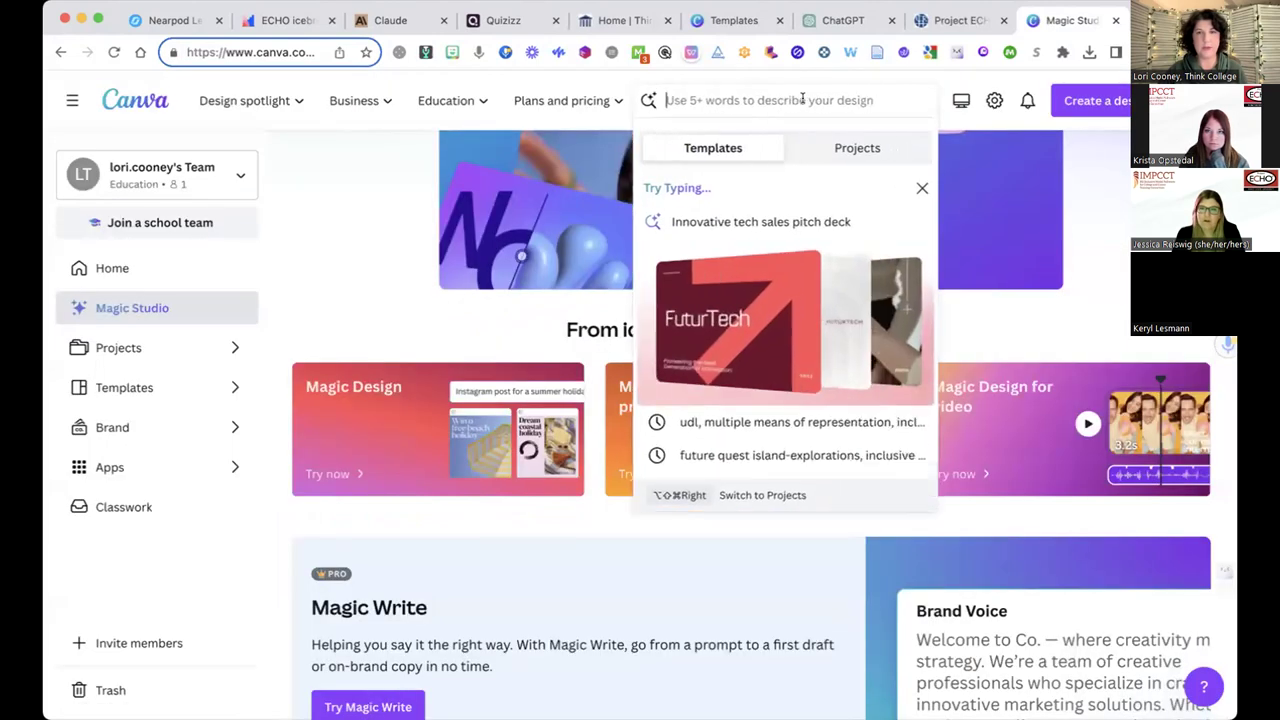
click(712, 424)
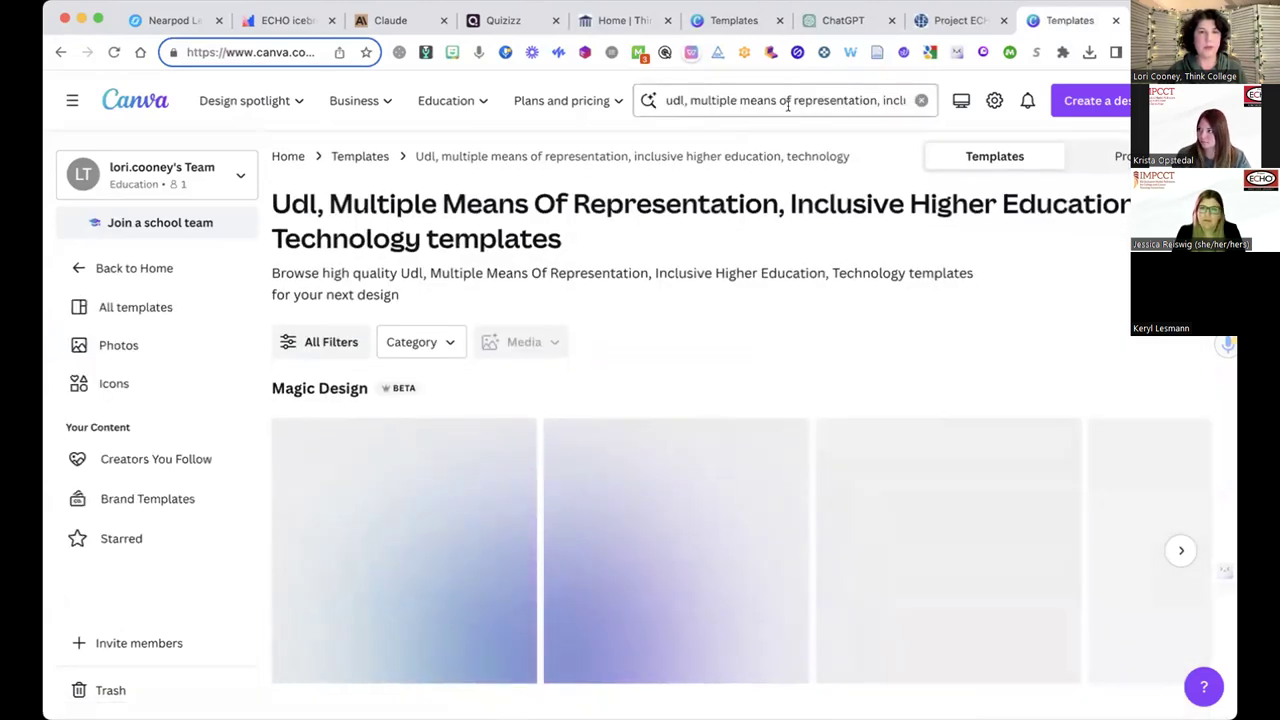
Choose the green "Empower Inclusive Higher Education!" Facebook Post from the generated Magic Design templates and open it for customizing.
scroll(737, 250, down, 2)
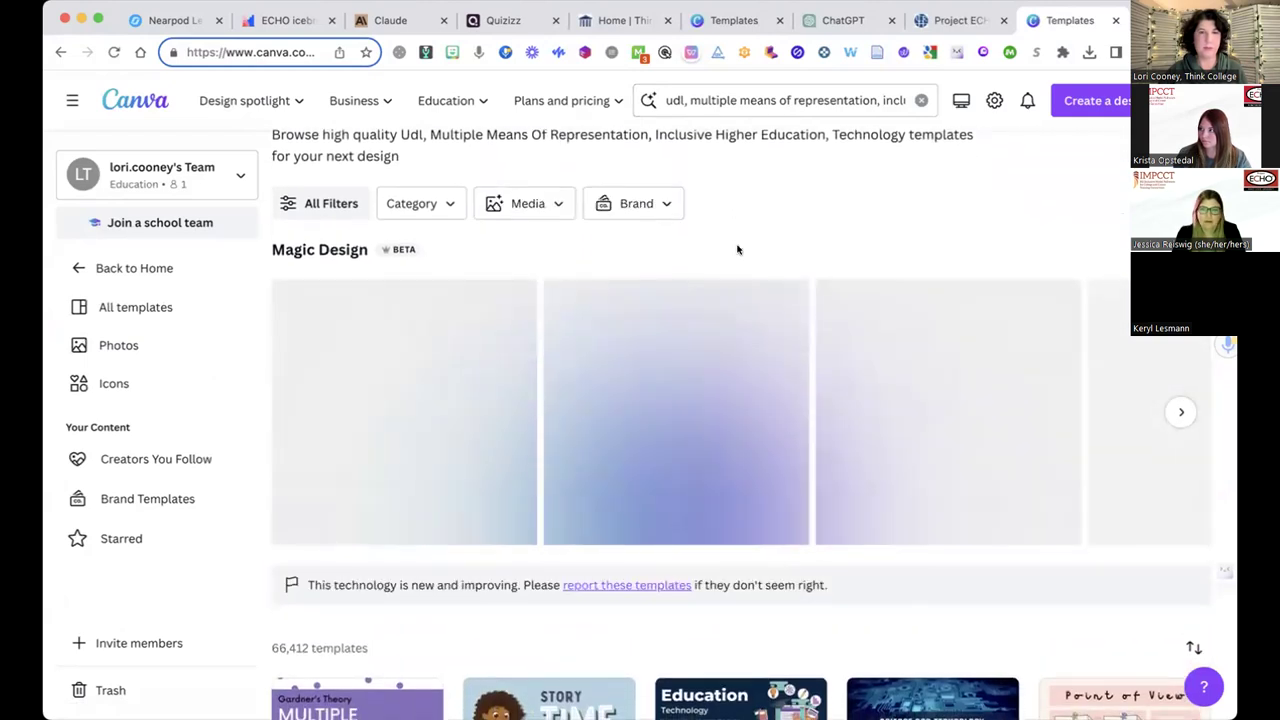
scroll(745, 228, up, 1)
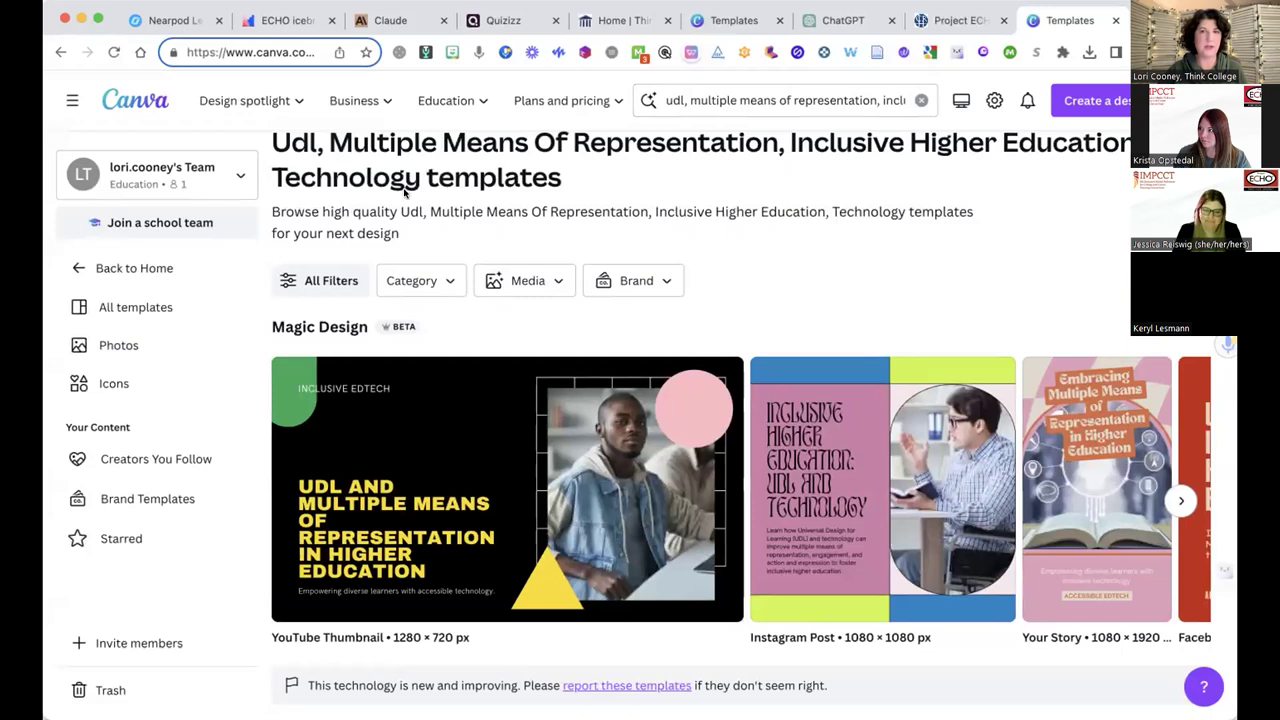
scroll(405, 193, down, 3)
scroll(450, 305, right, 2)
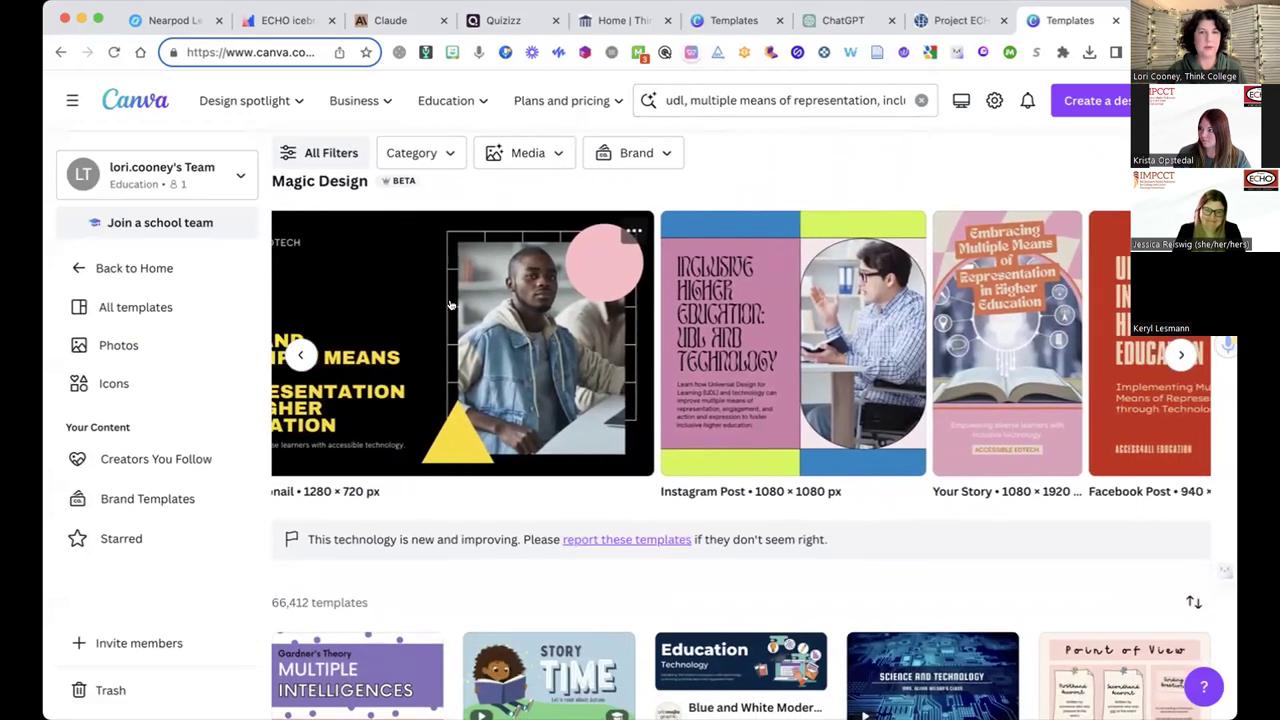
scroll(450, 305, right, 5)
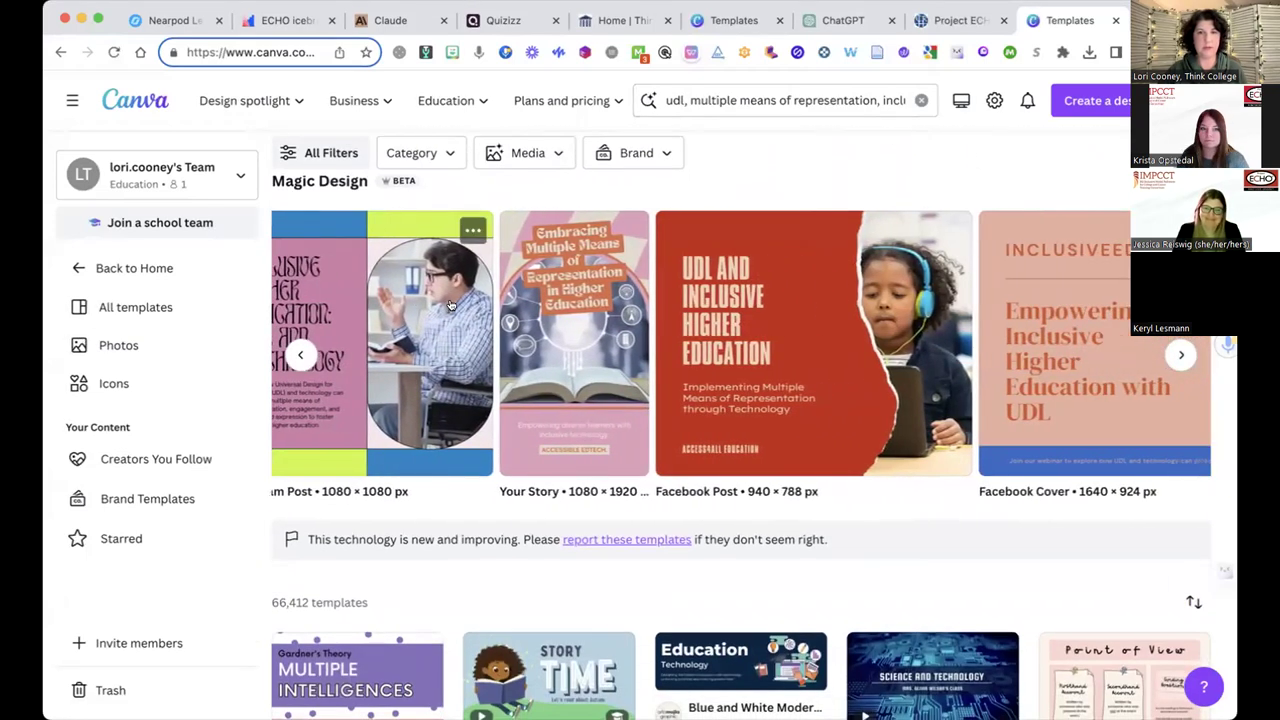
scroll(450, 305, right, 3)
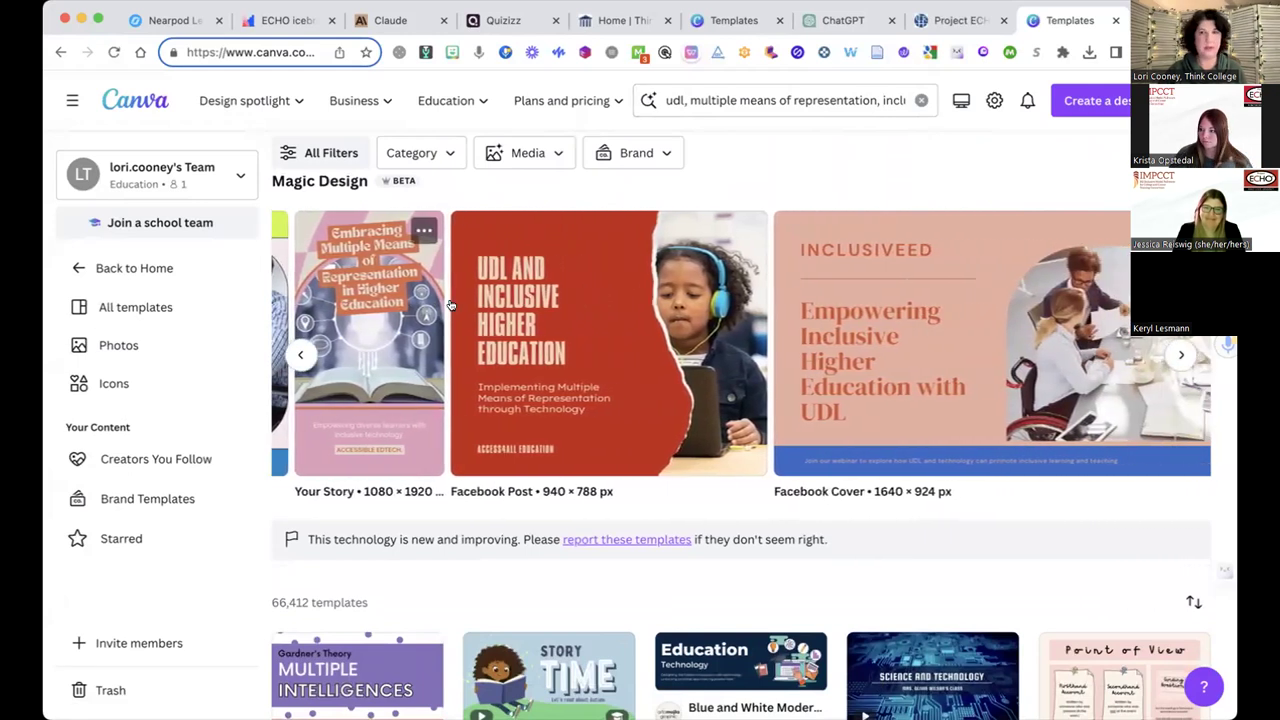
scroll(450, 305, right, 5)
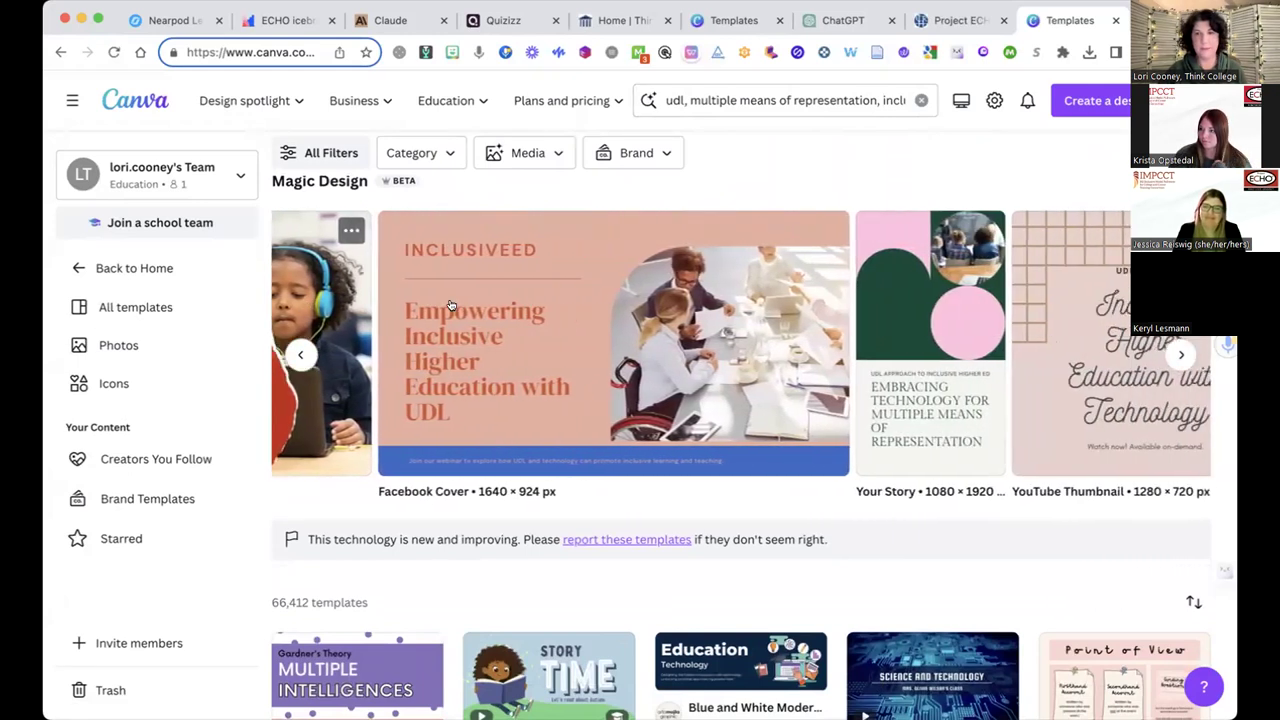
scroll(450, 305, right, 5)
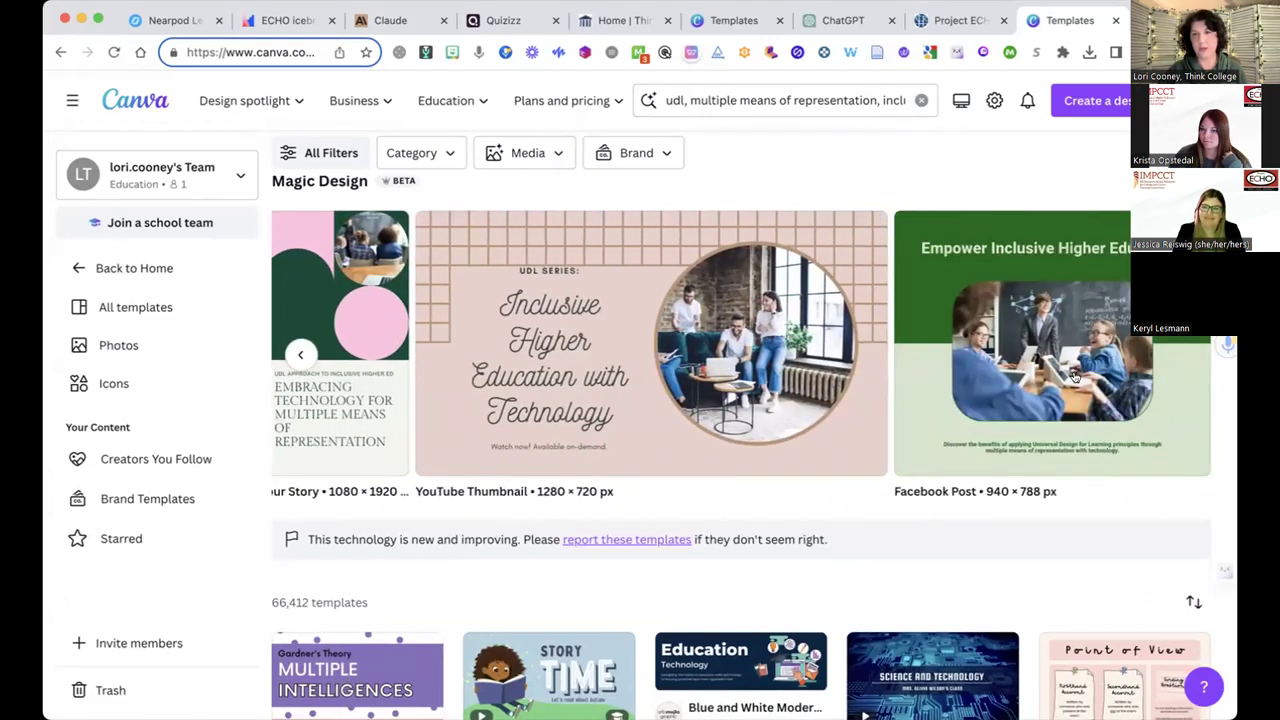
click(1073, 375)
click(1014, 297)
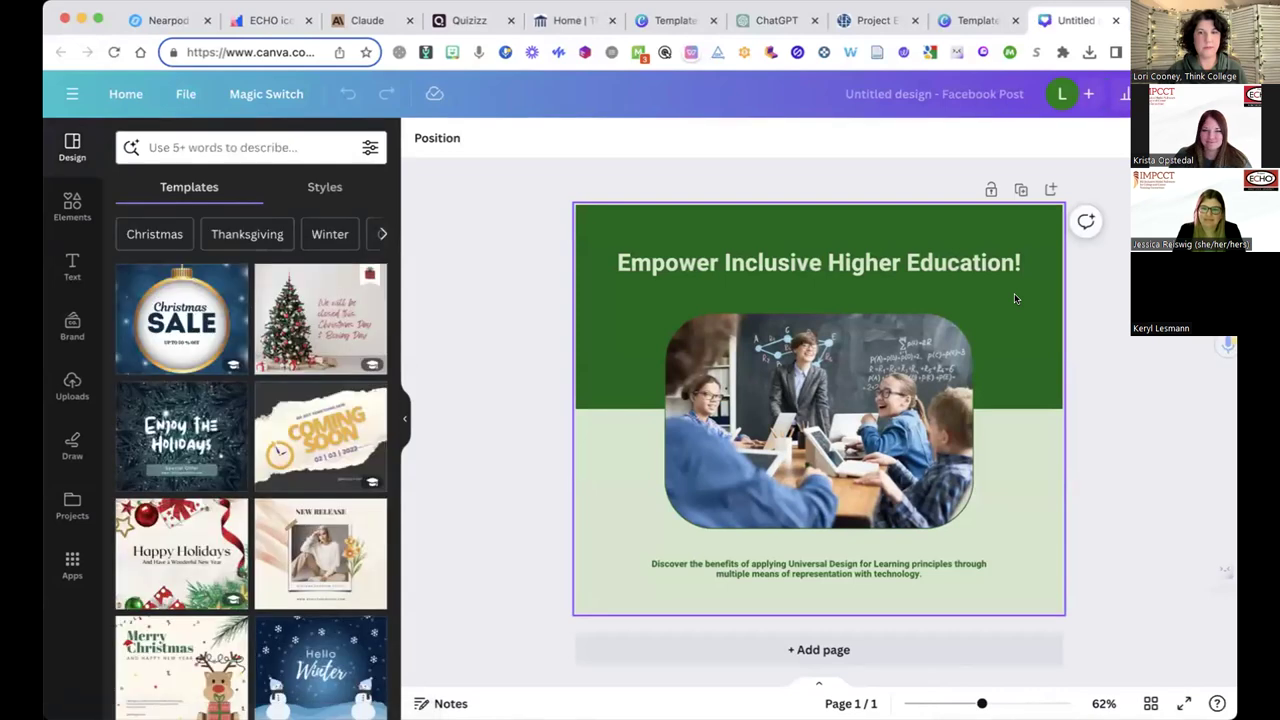
Enlarge the description text below the photo to size 24.1, and widen and center its text box.
click(714, 558)
click(621, 138)
click(621, 138)
click(621, 138)
click(621, 138)
click(621, 138)
click(621, 138)
click(621, 138)
click(621, 138)
click(621, 138)
click(621, 138)
click(621, 138)
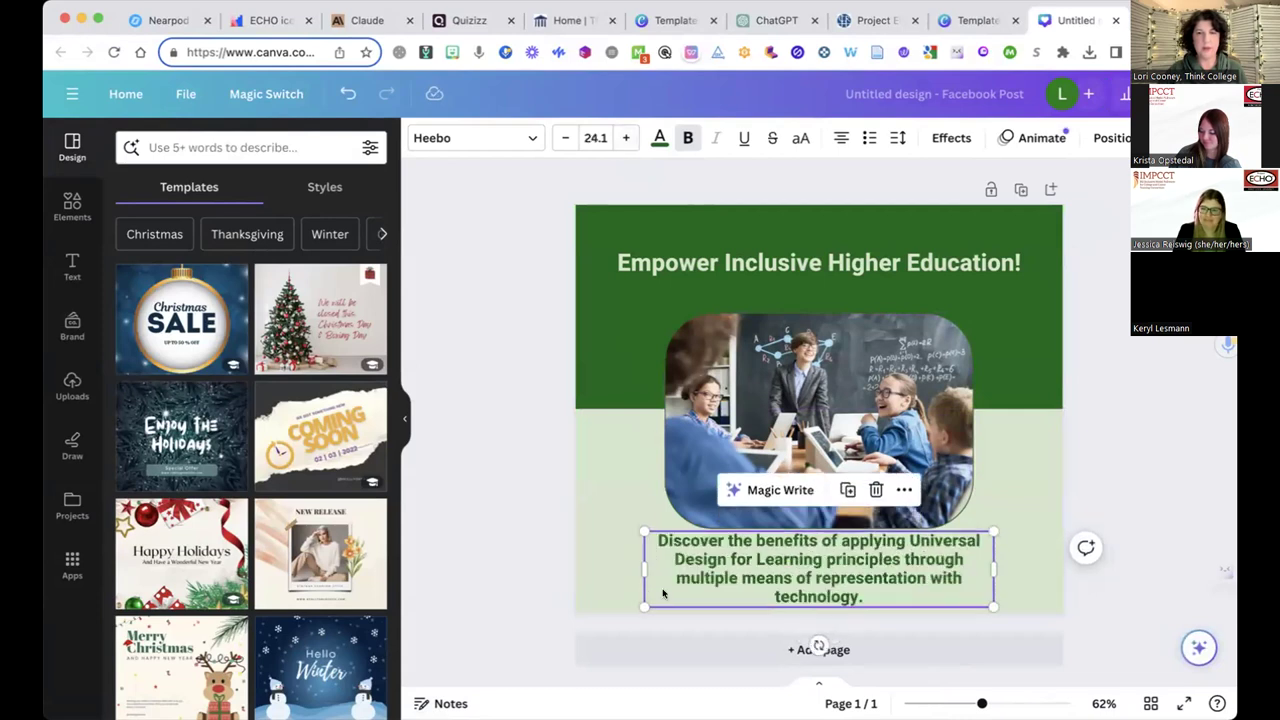
drag(644, 568, 597, 568)
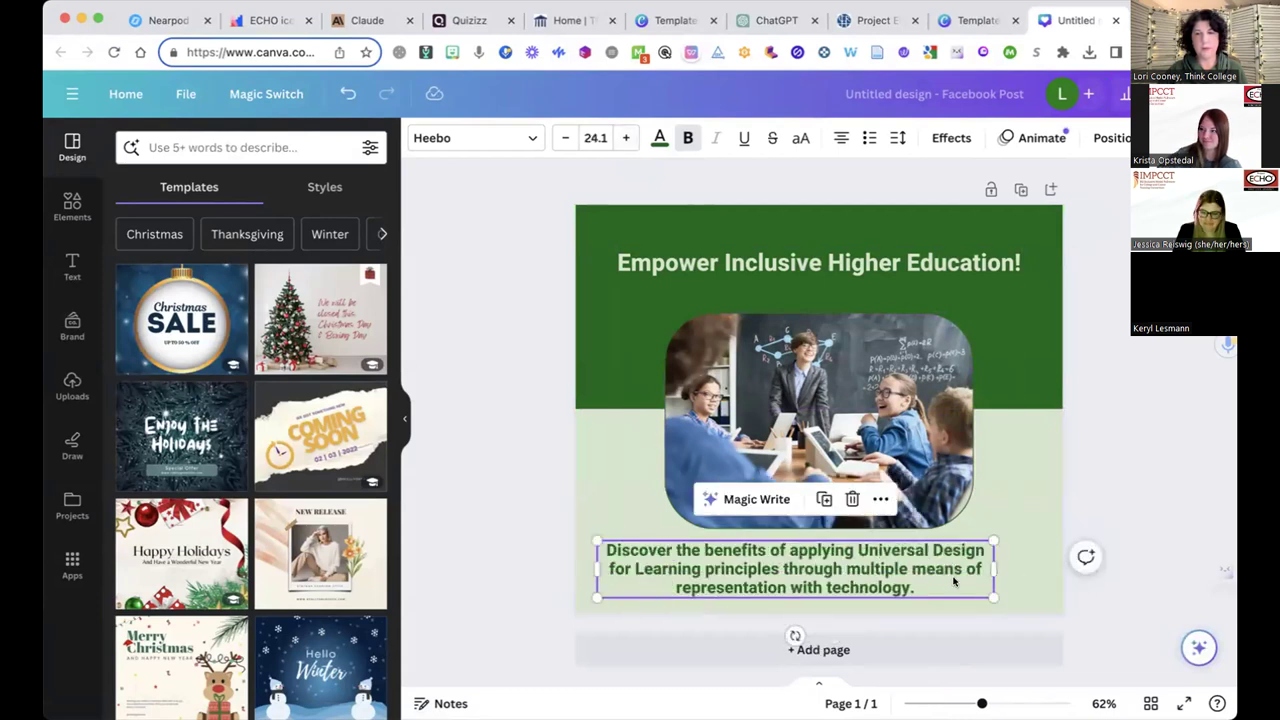
drag(991, 568, 1019, 571)
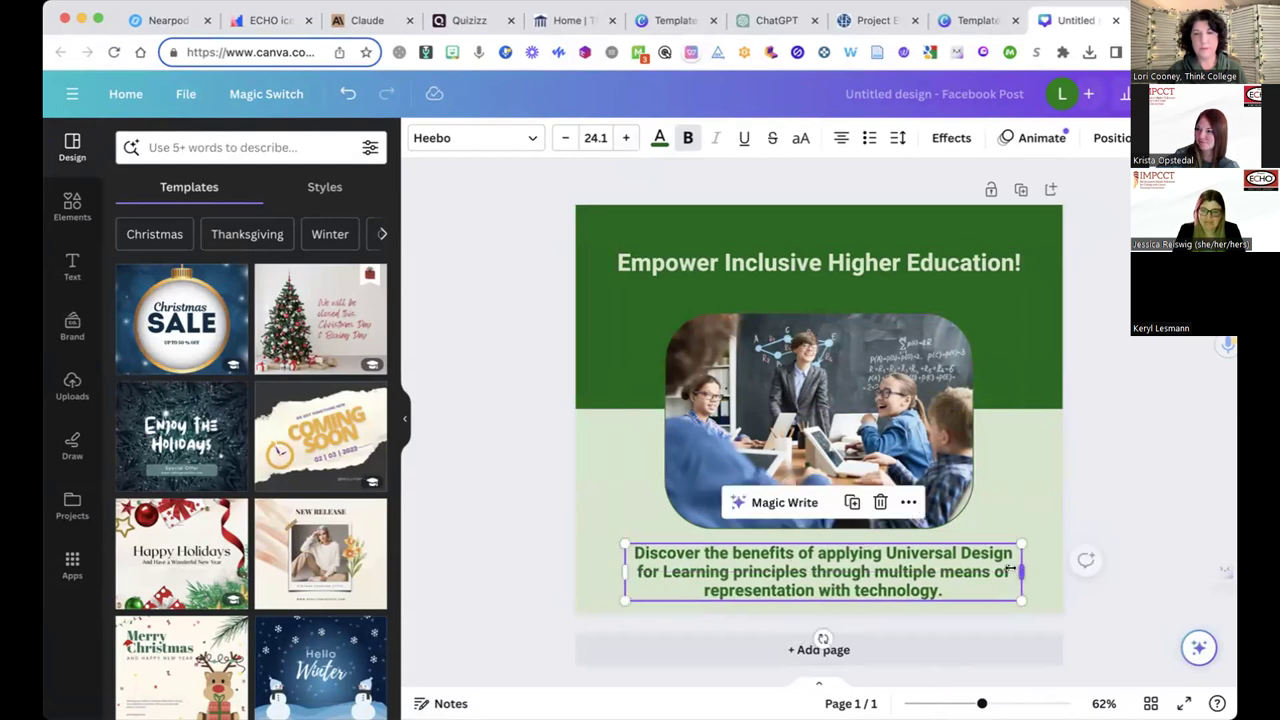
View the Magic Write options for the description text and open the design's PNG download settings.
click(785, 503)
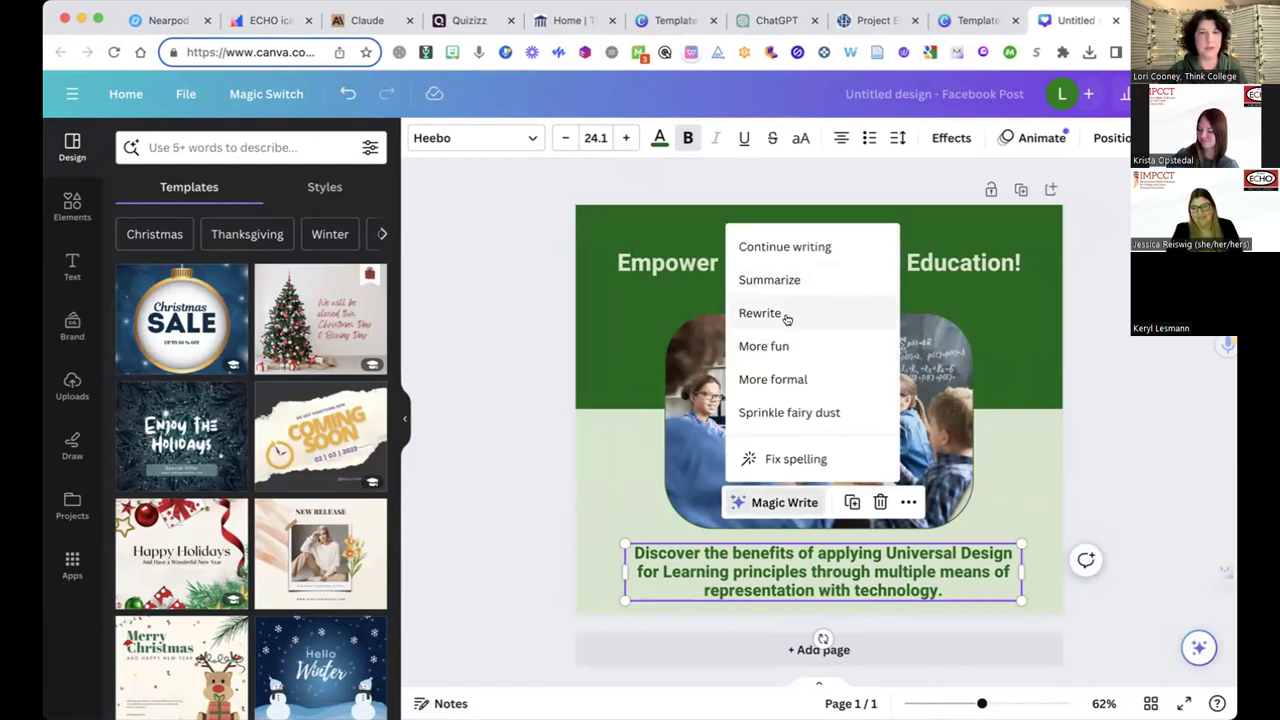
click(602, 354)
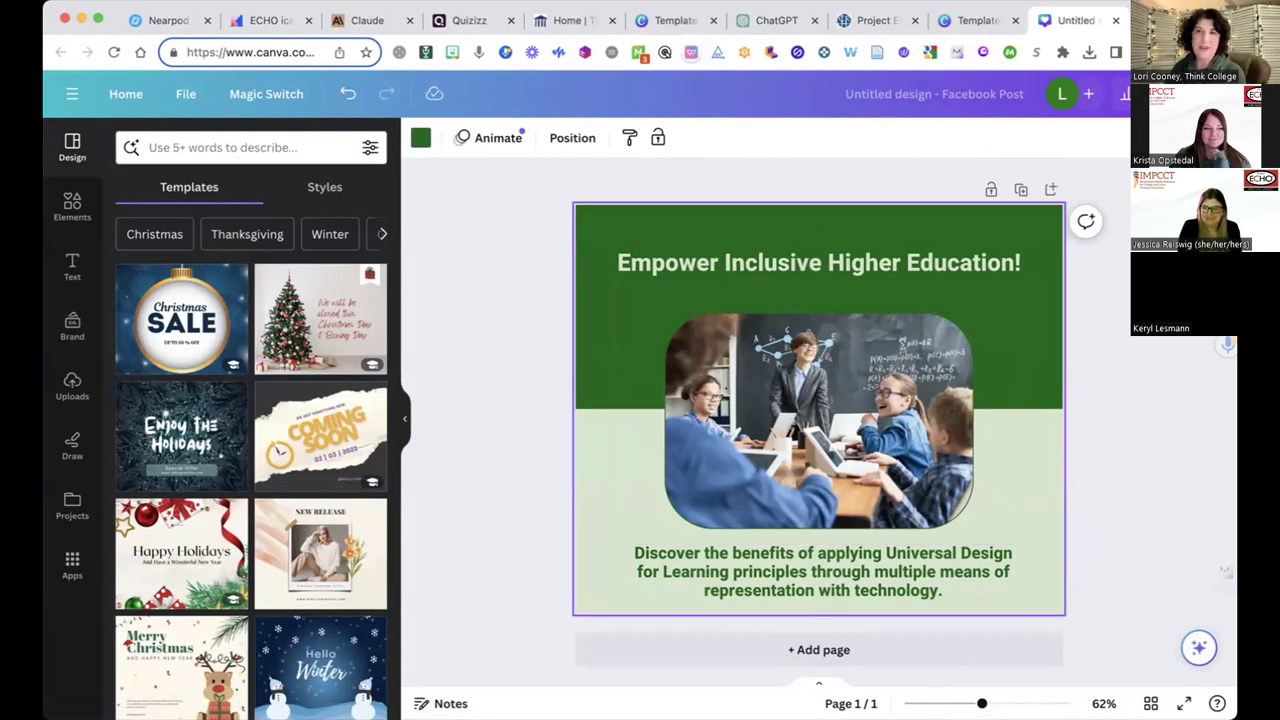
click(1180, 93)
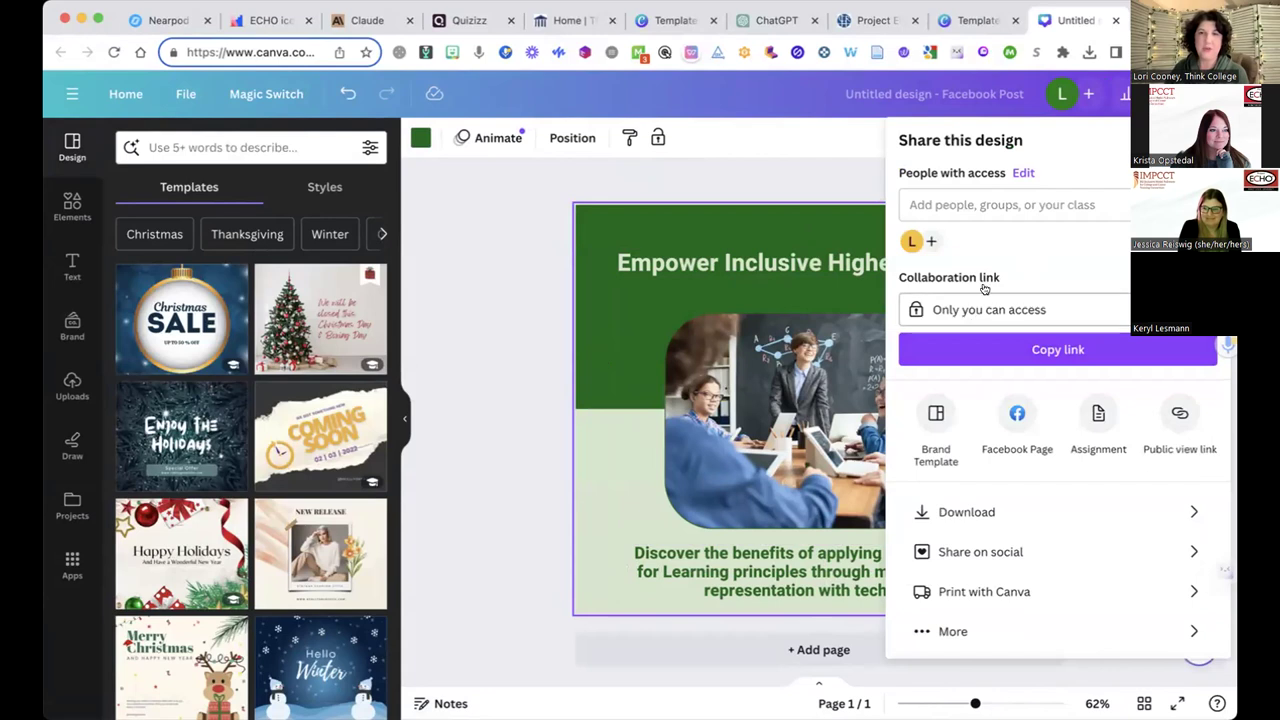
click(958, 511)
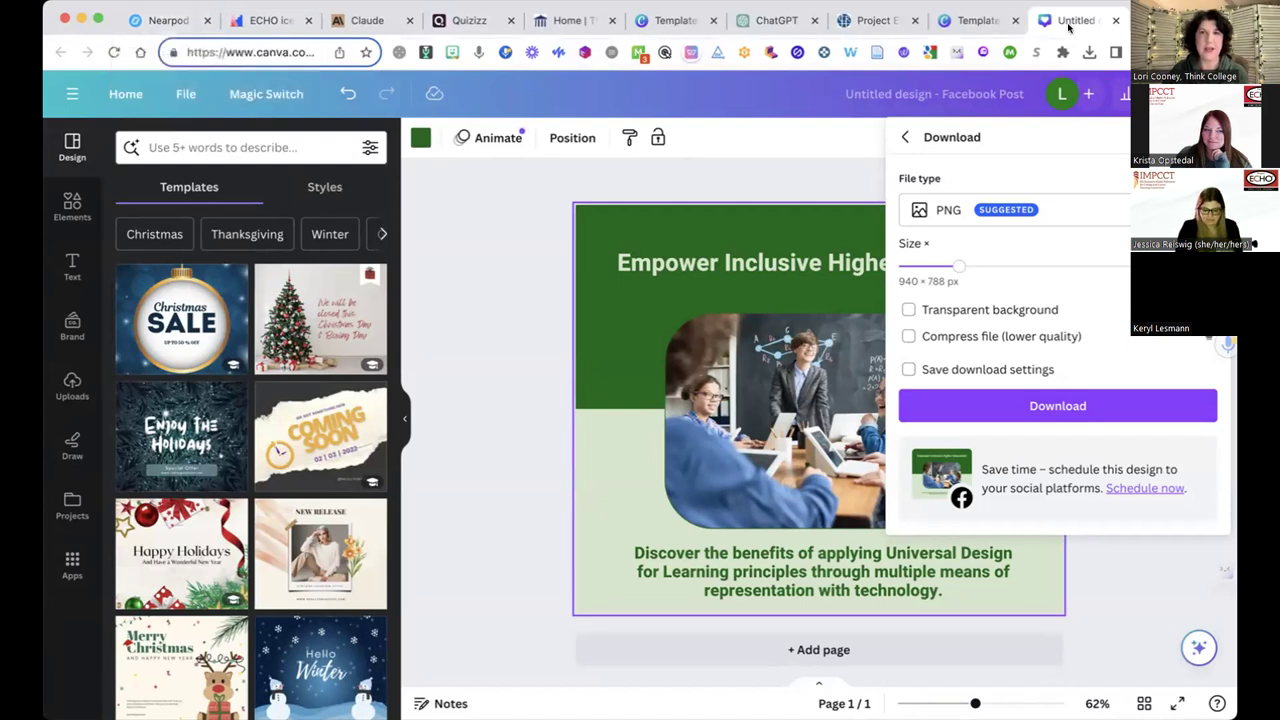
Return from the template results to Magic Studio and start Magic Design for video.
click(962, 21)
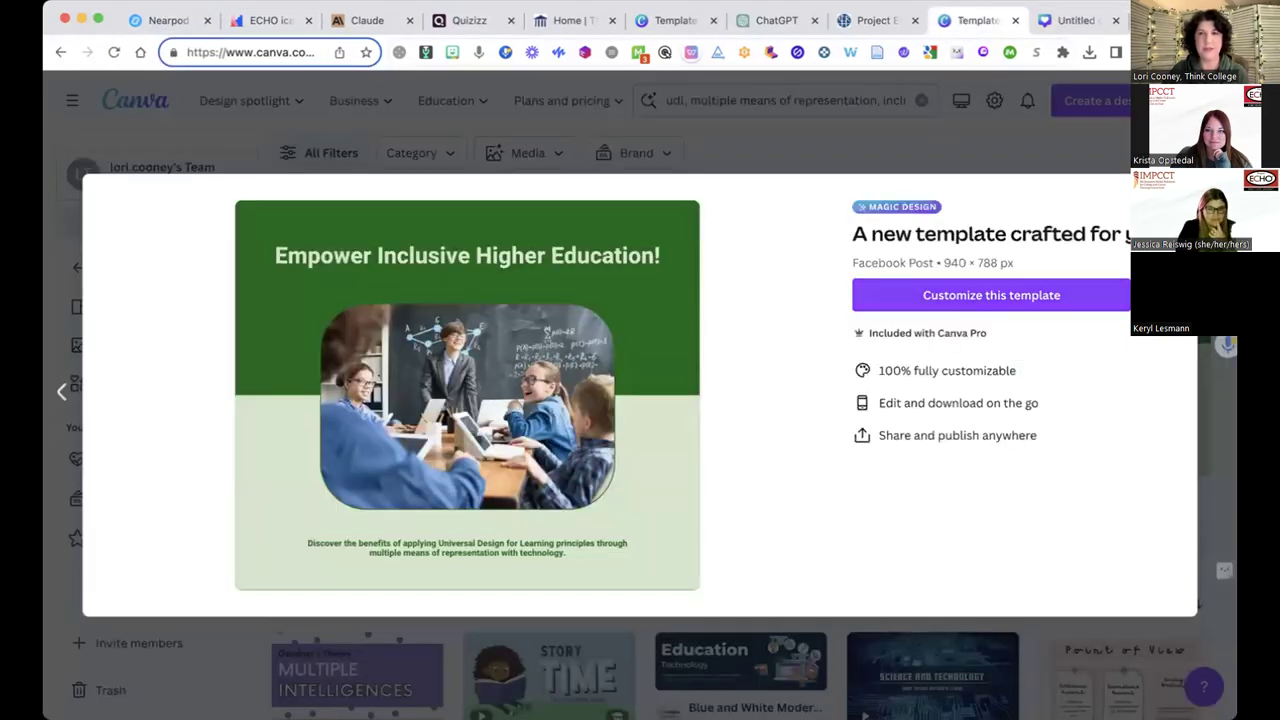
key(Escape)
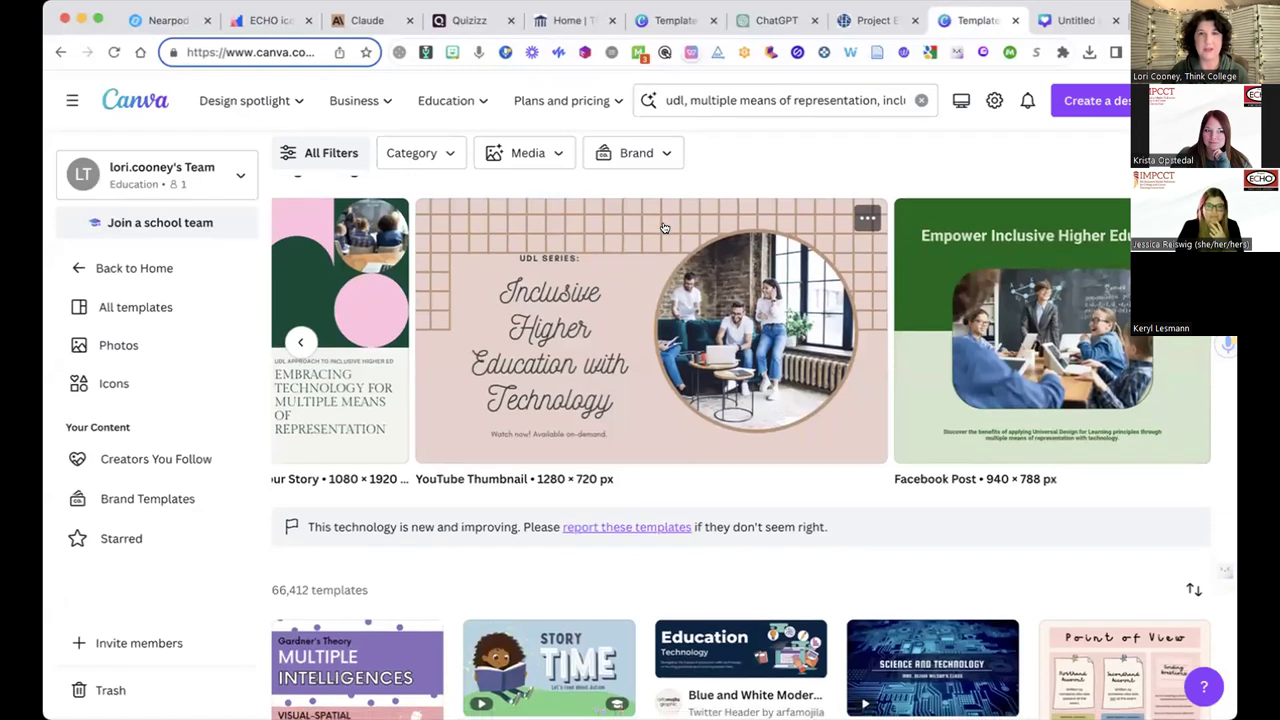
click(100, 268)
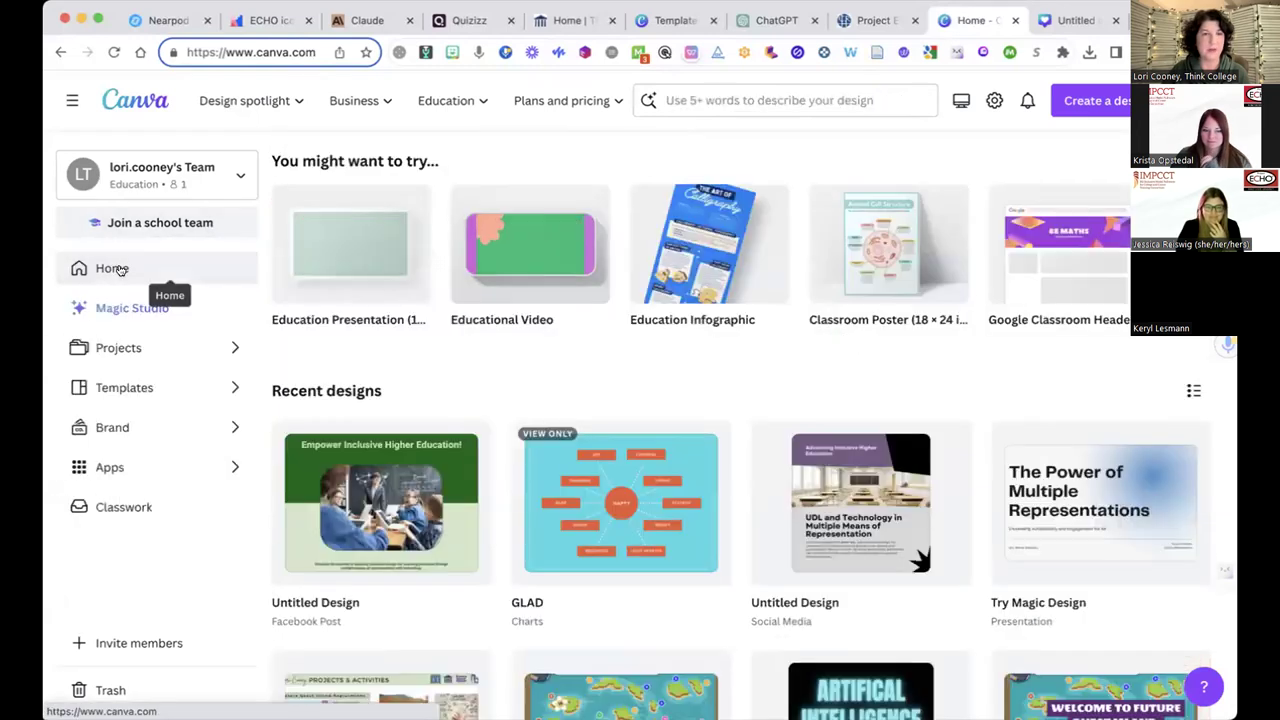
click(106, 310)
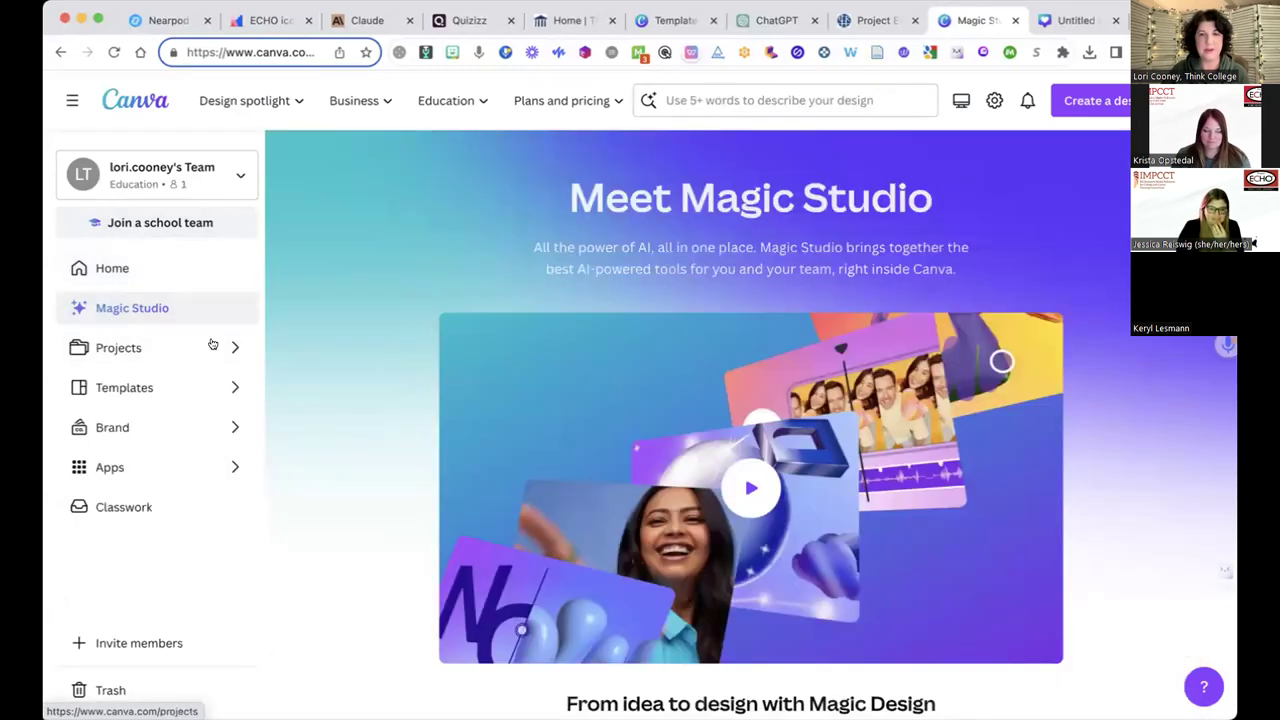
scroll(590, 435, down, 3)
scroll(1035, 606, down, 2)
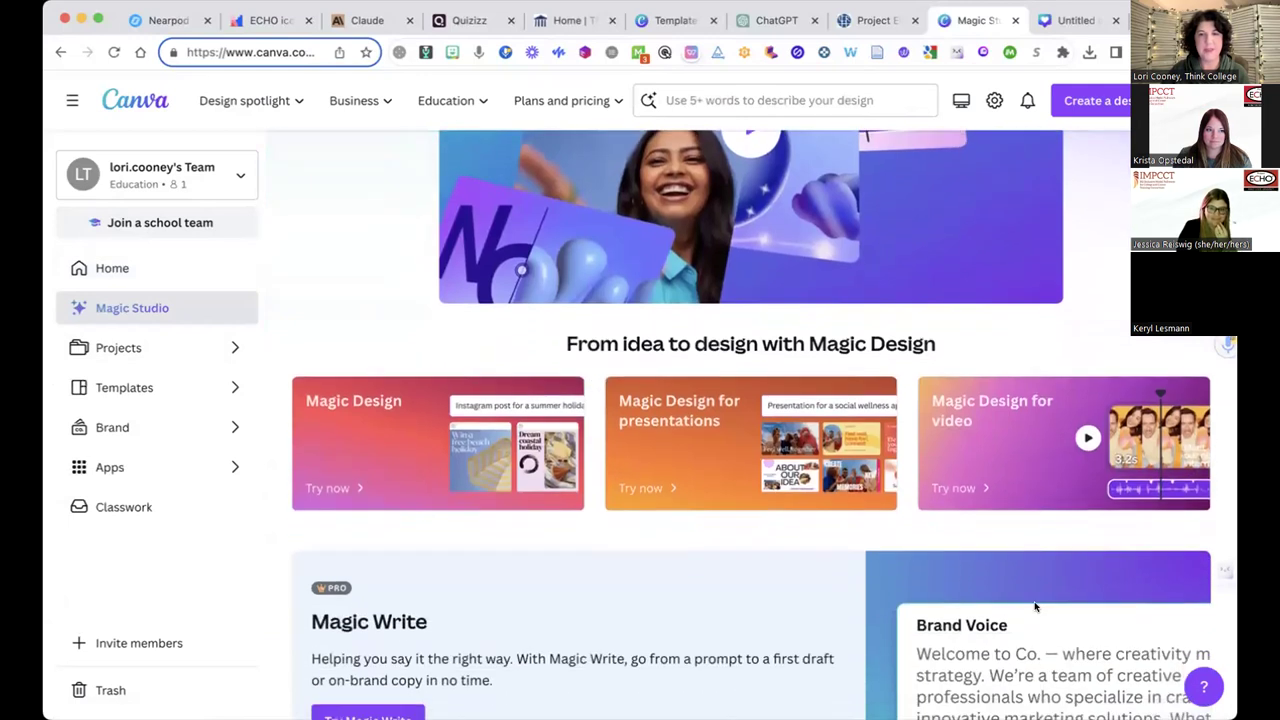
click(990, 433)
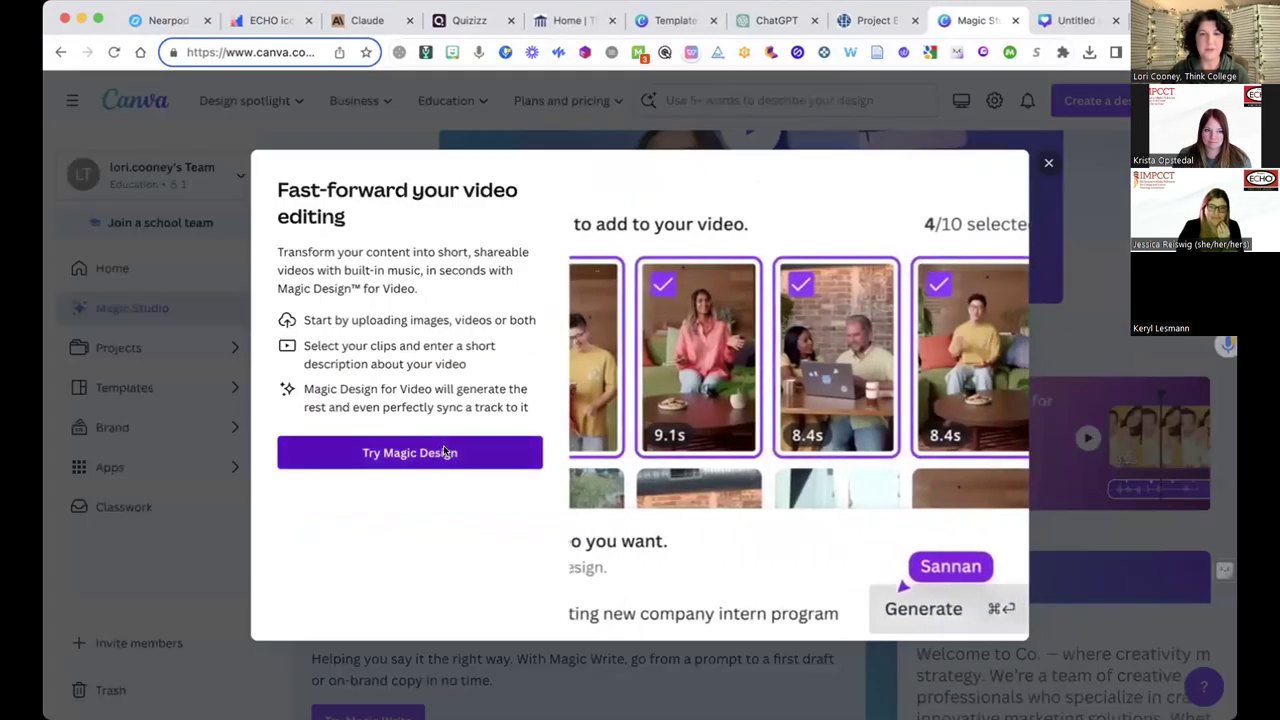
click(445, 451)
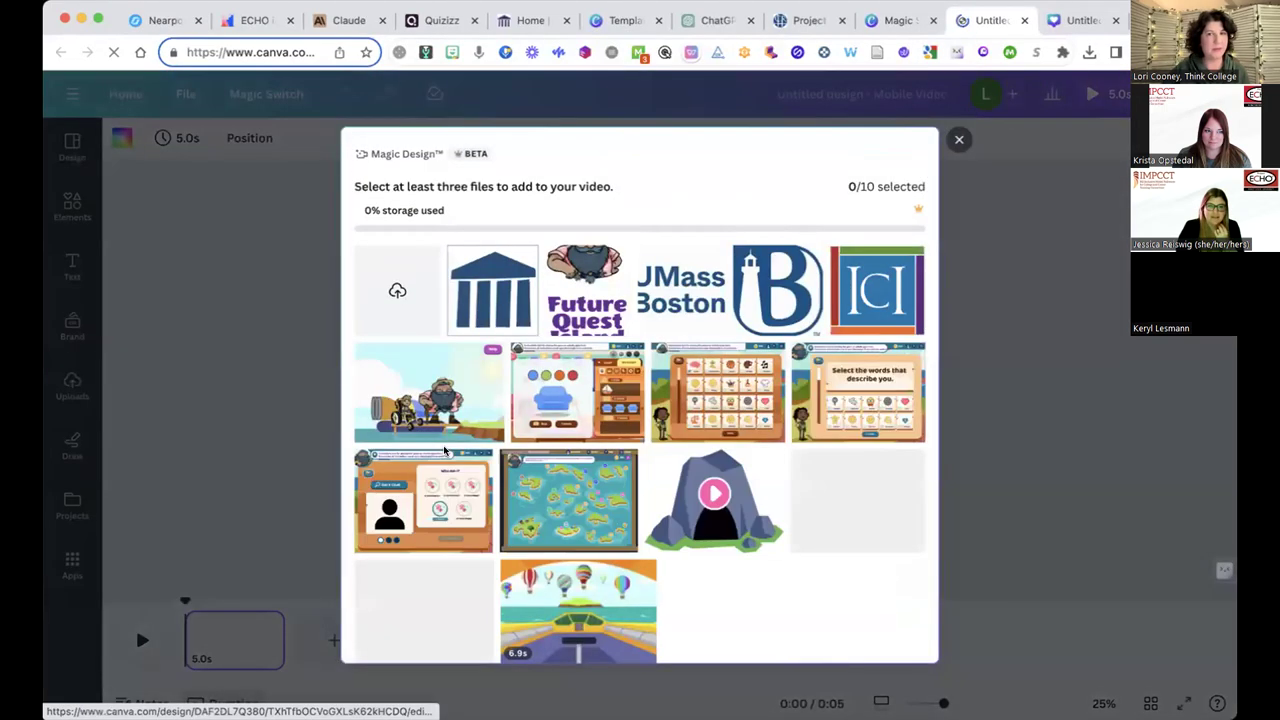
Select eight game files for the video, including the boat scene, the island map, the cave and the tree.
click(472, 402)
click(568, 500)
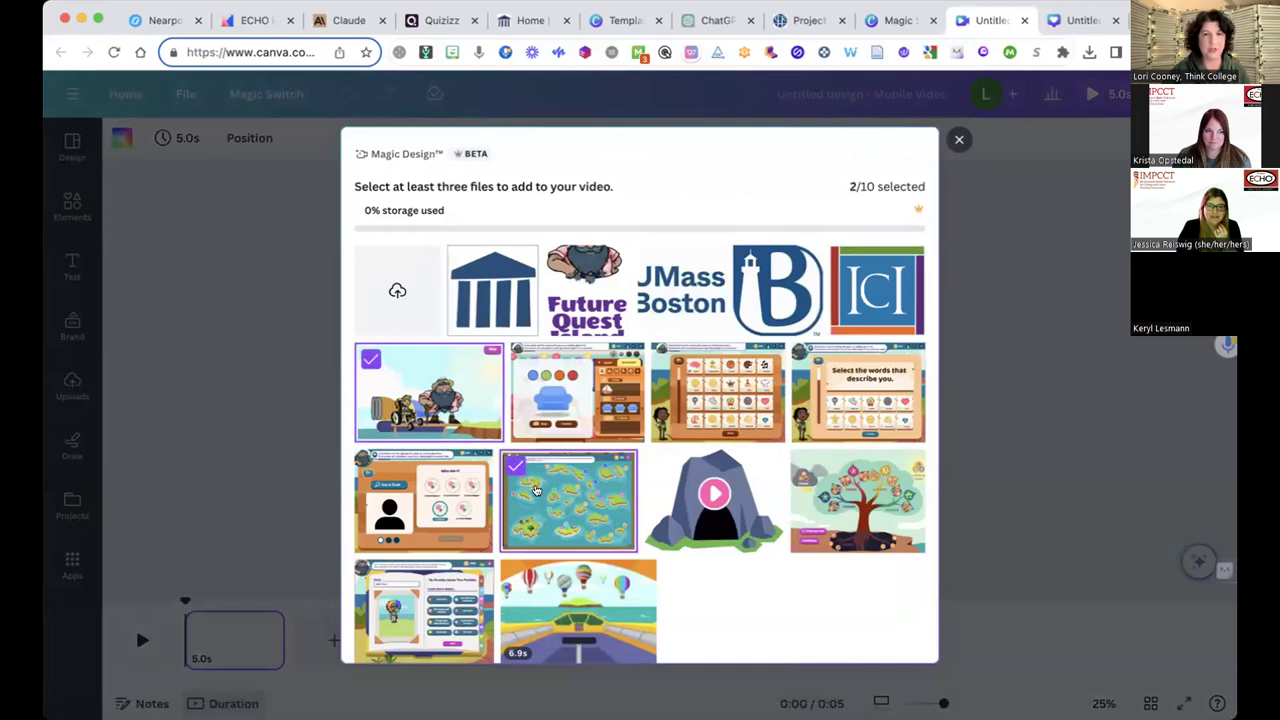
click(423, 500)
click(670, 500)
scroll(670, 490, down, 1)
click(718, 360)
click(577, 360)
click(858, 360)
click(850, 437)
Generate the video with the description "Future Quest Island-Explorations" and play its opening seconds.
click(852, 634)
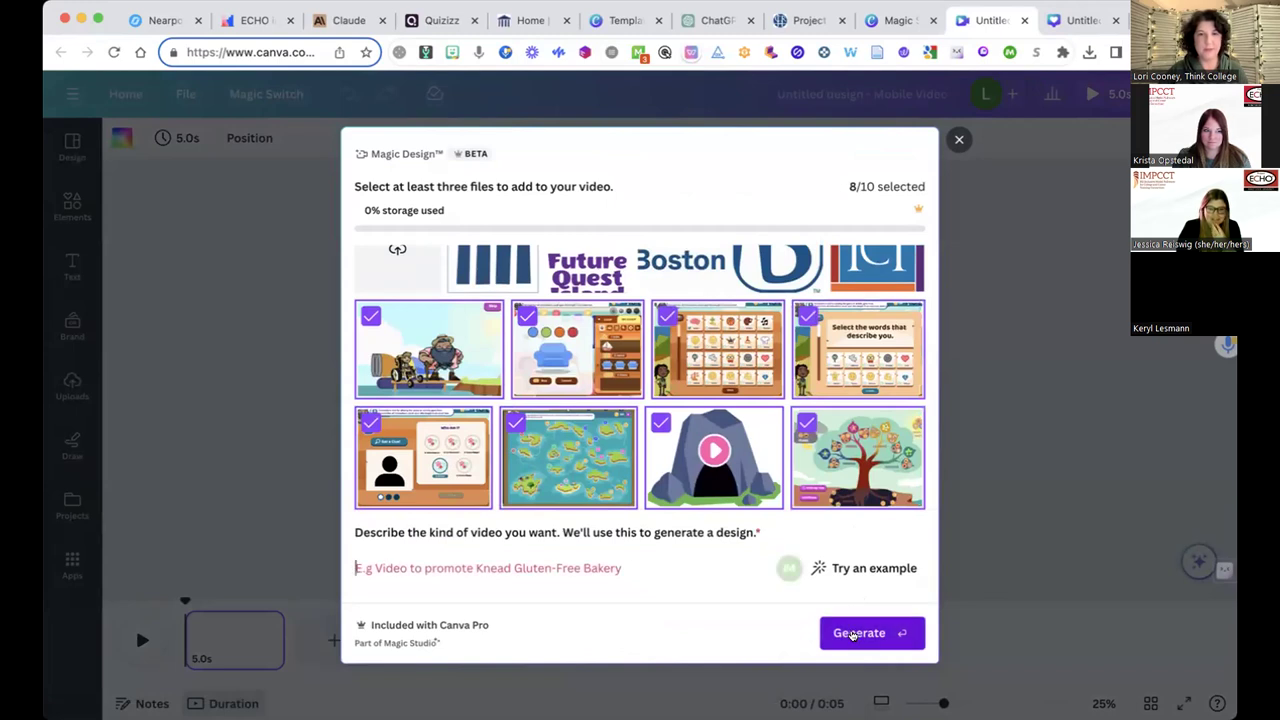
text(Future Quest Island)
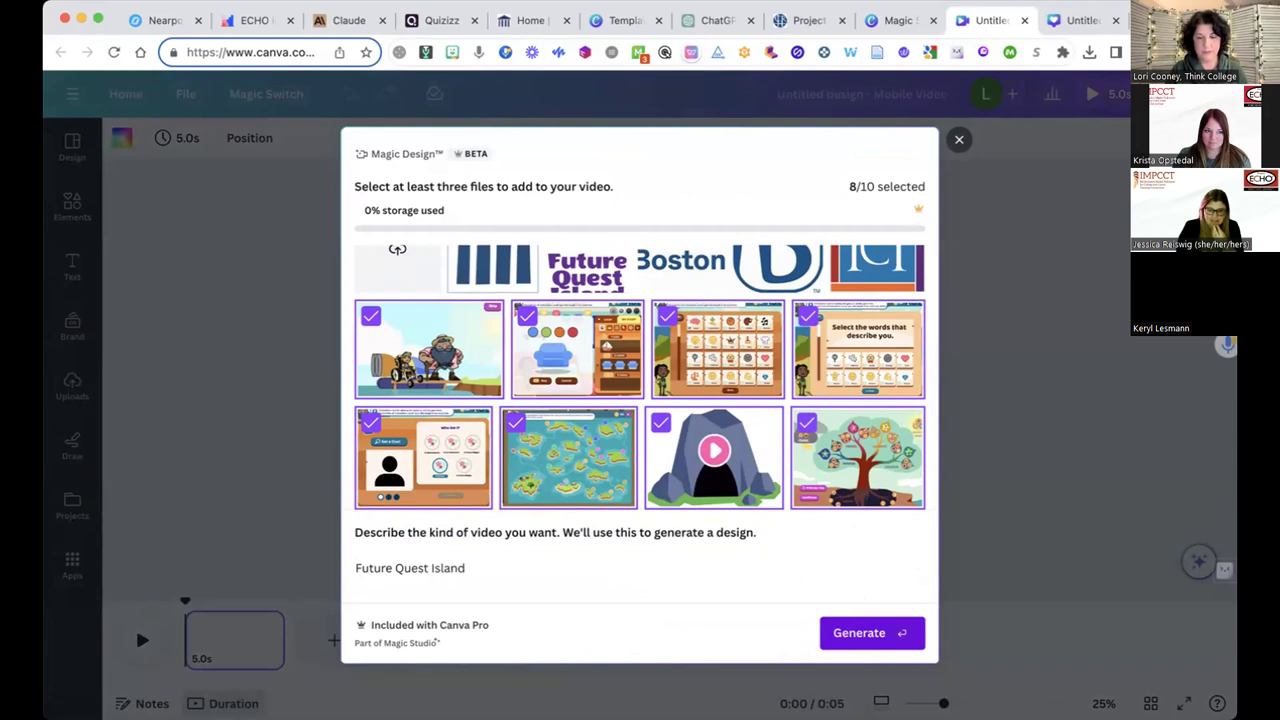
text(-Explorations)
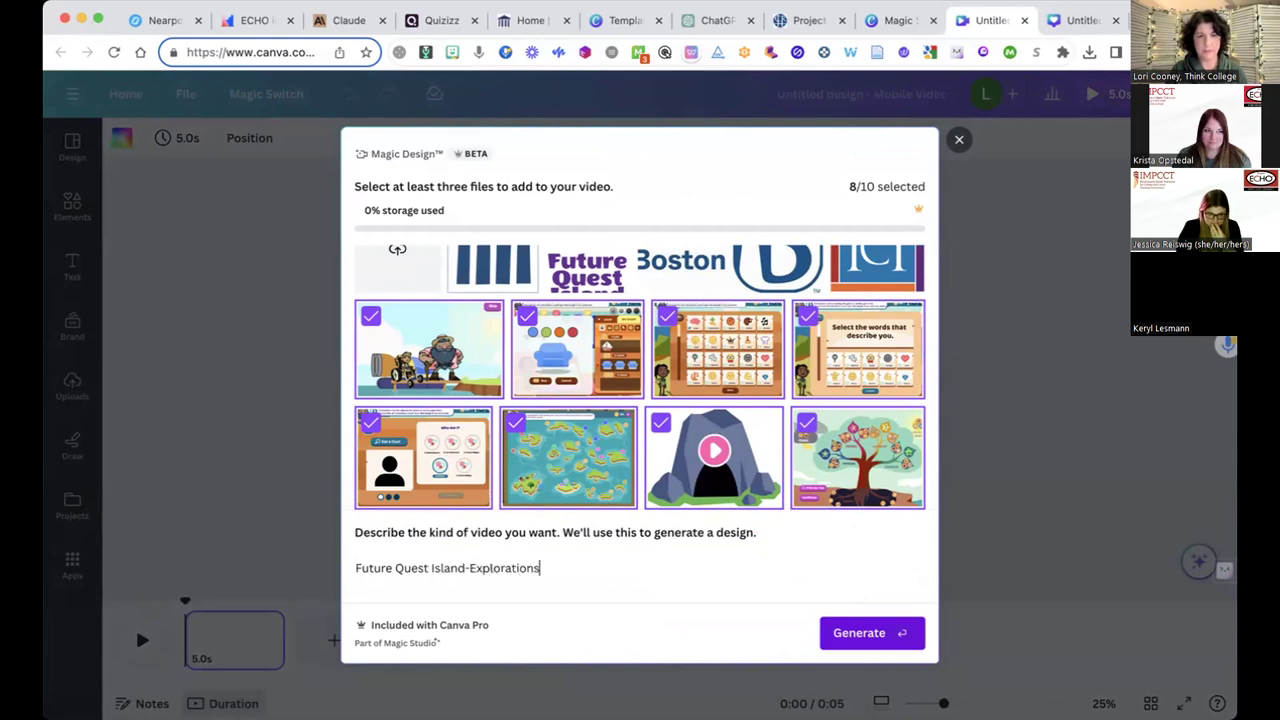
click(870, 633)
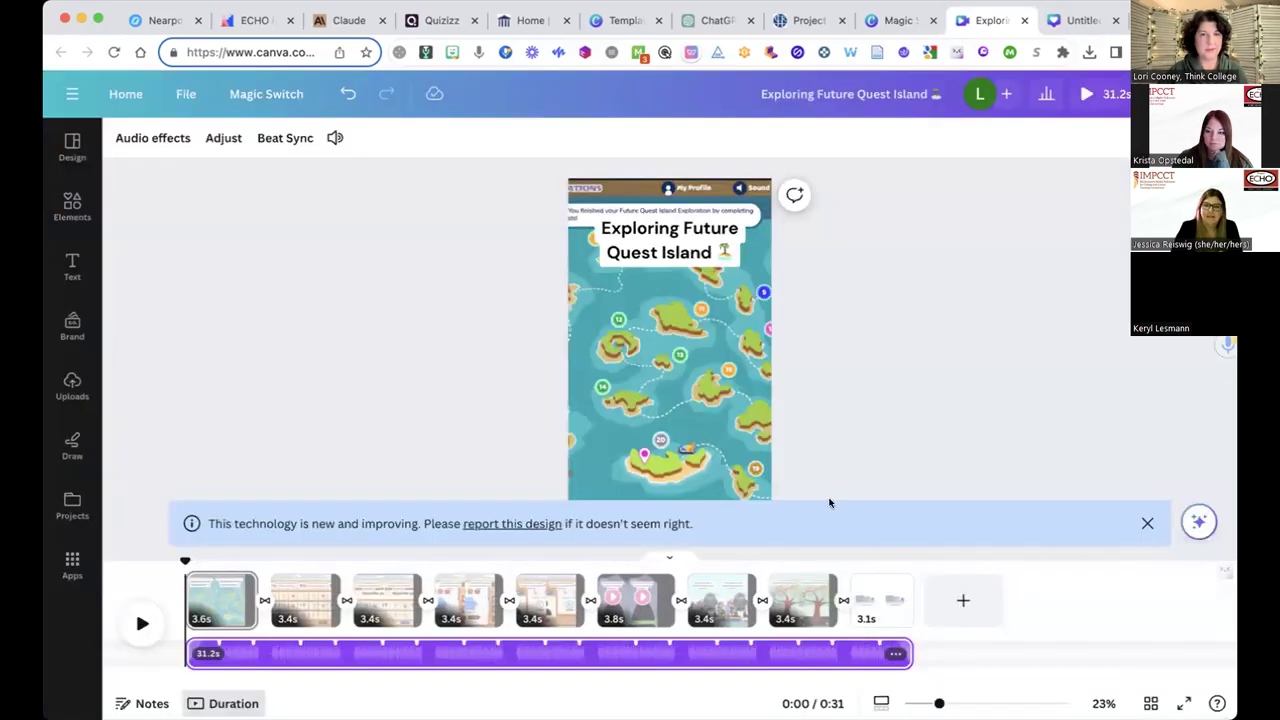
click(142, 623)
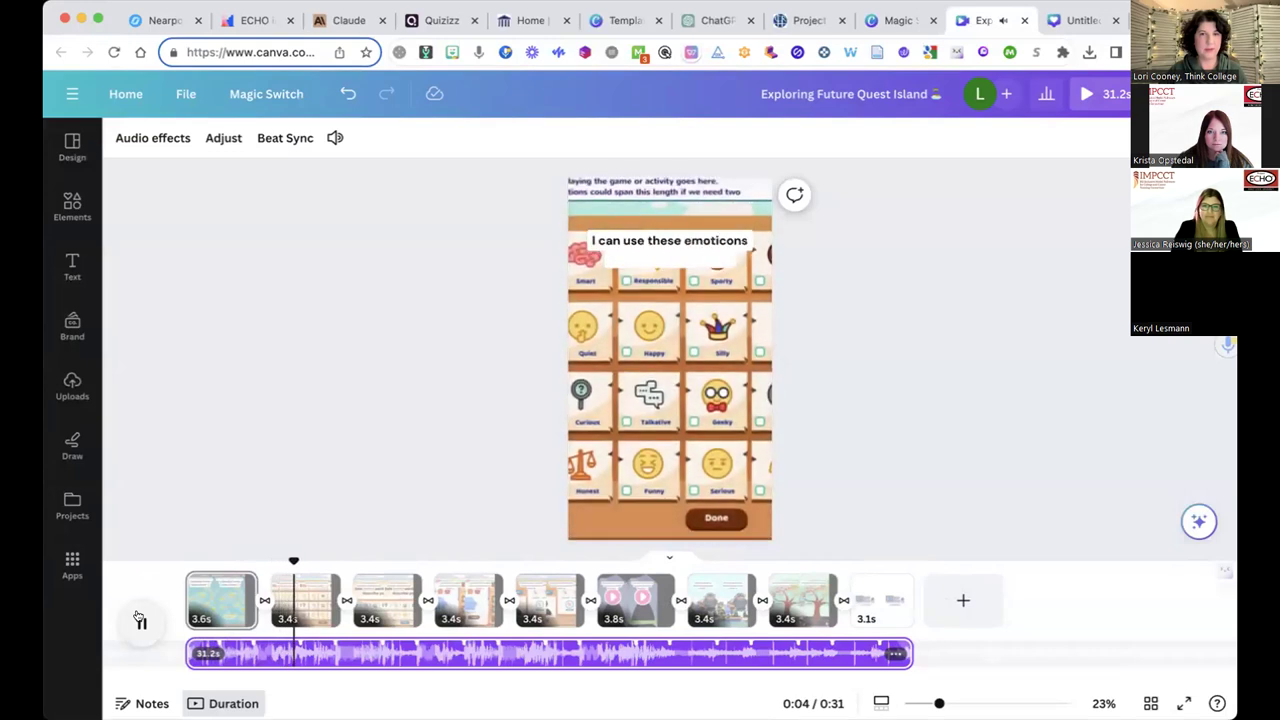
click(140, 621)
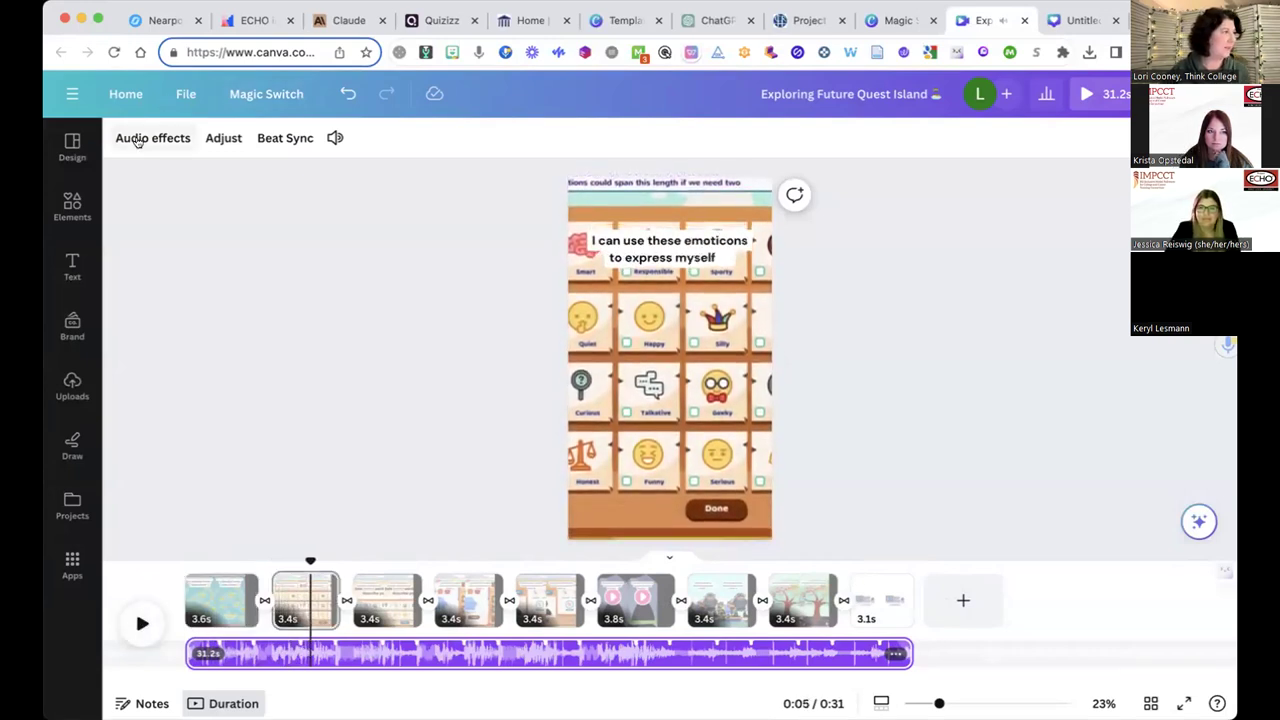
Switch back to the Nearpod lesson and advance to the "The AI Revolution Is Here!" slide.
click(139, 22)
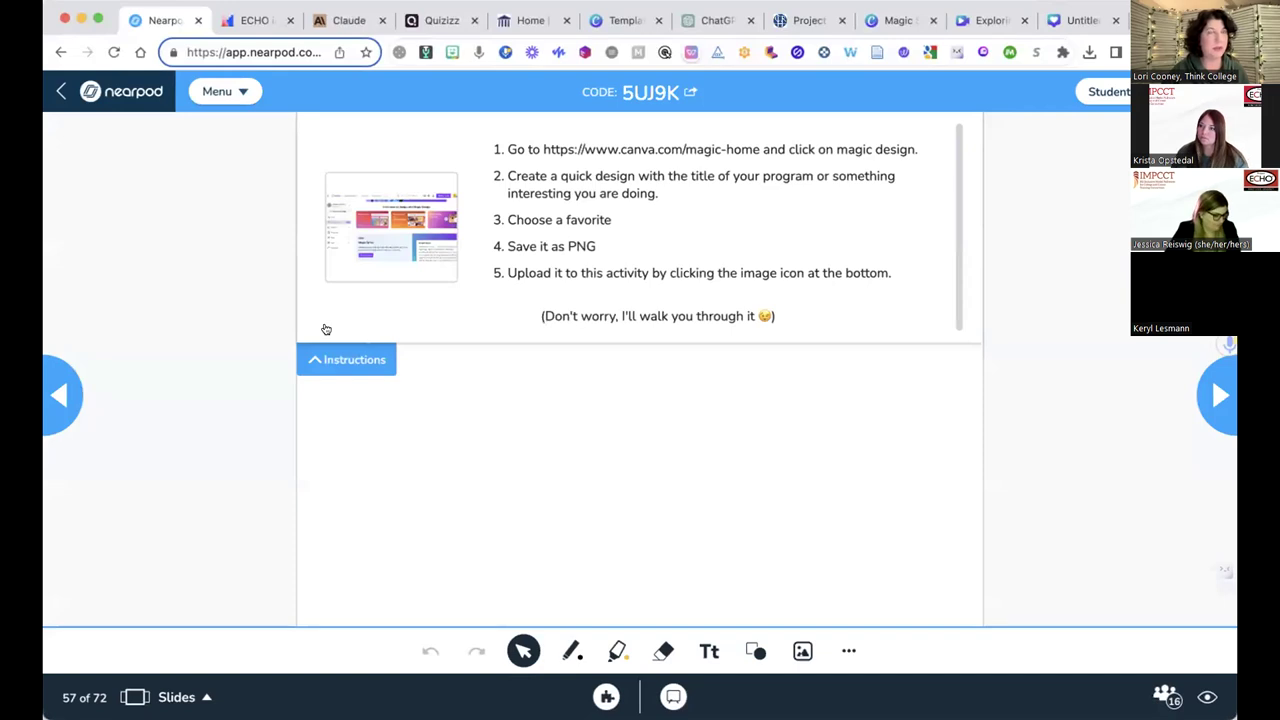
click(1199, 400)
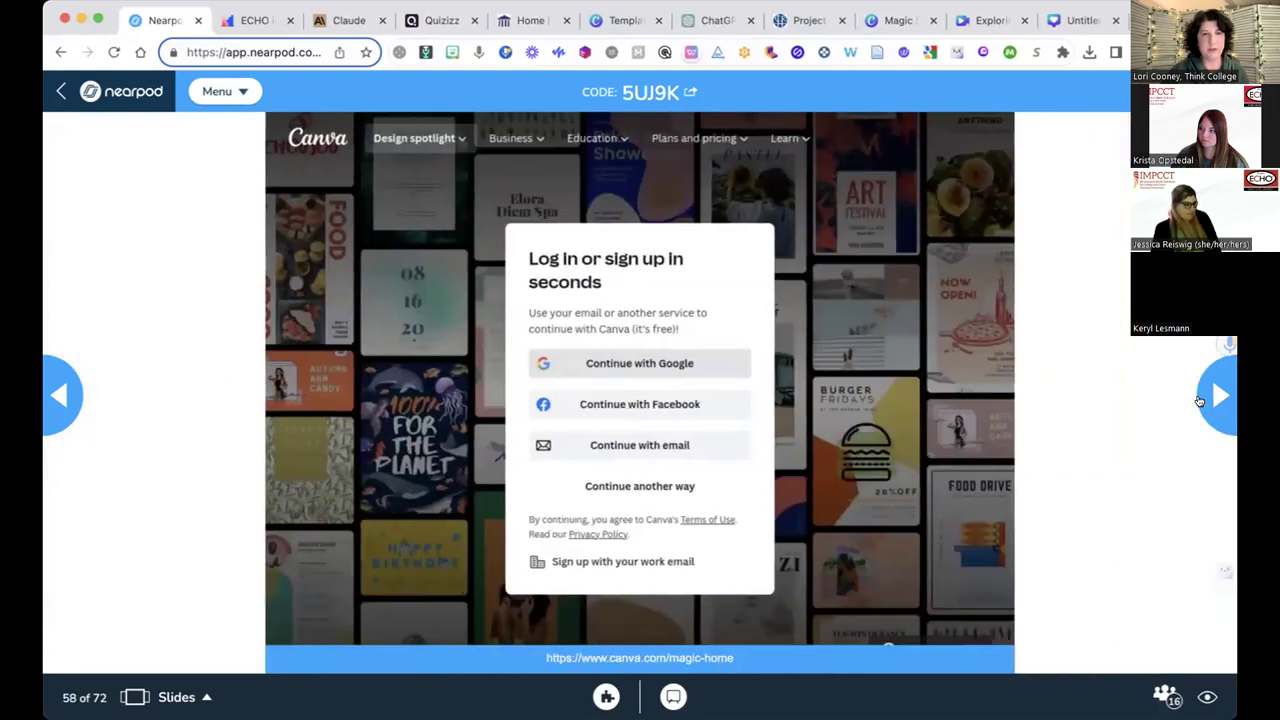
click(1199, 400)
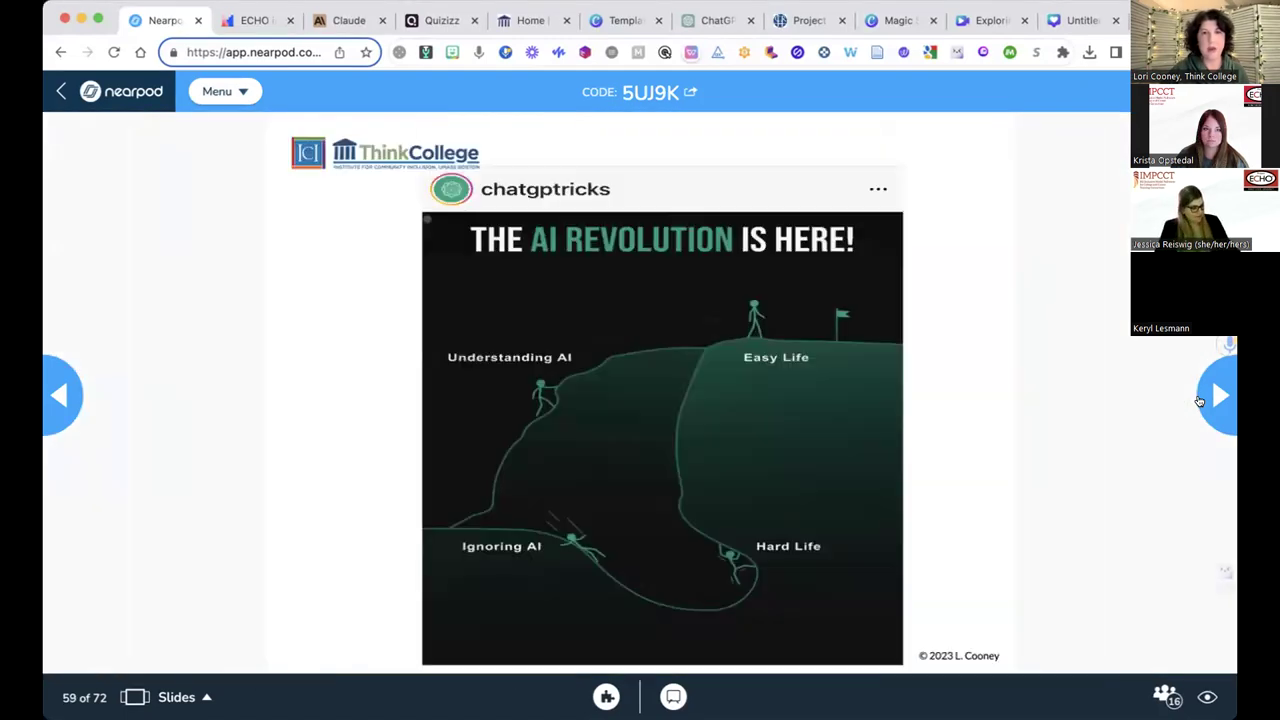